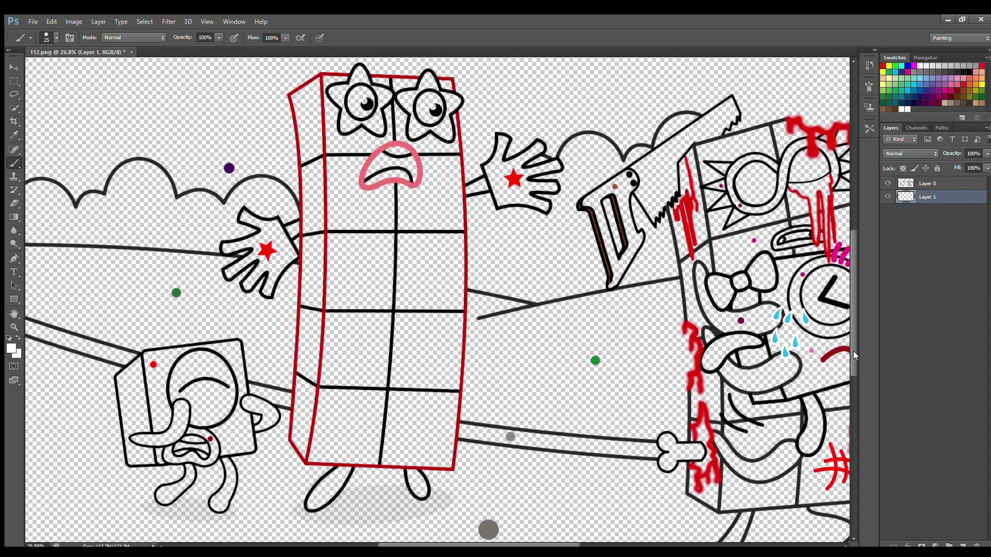
# Fill the small cube character's eye with dark red sampled from its marker dot, and paint the inside of its mouth near-black.
pyautogui.moveTo(493, 544); pyautogui.dragTo(507, 545)
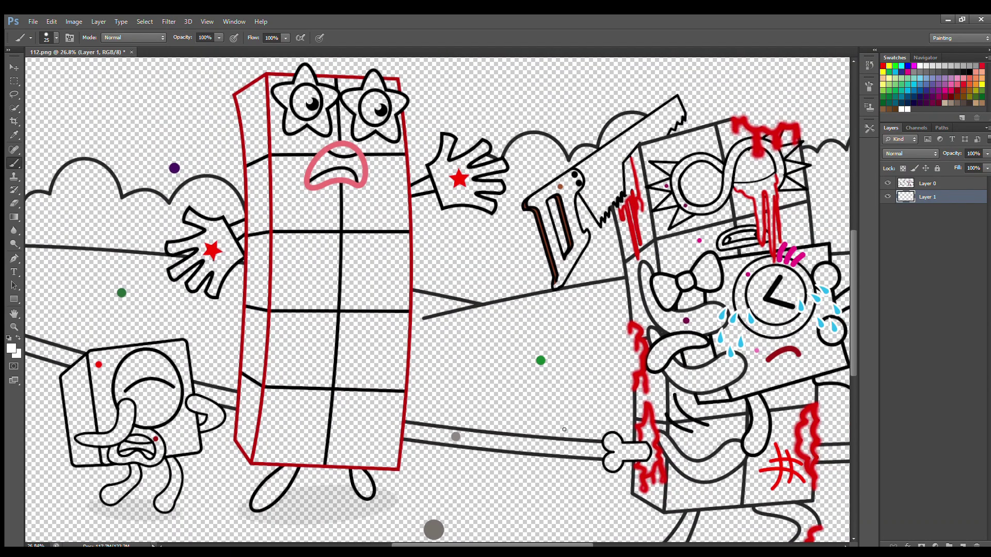
pyautogui.click(14, 135)
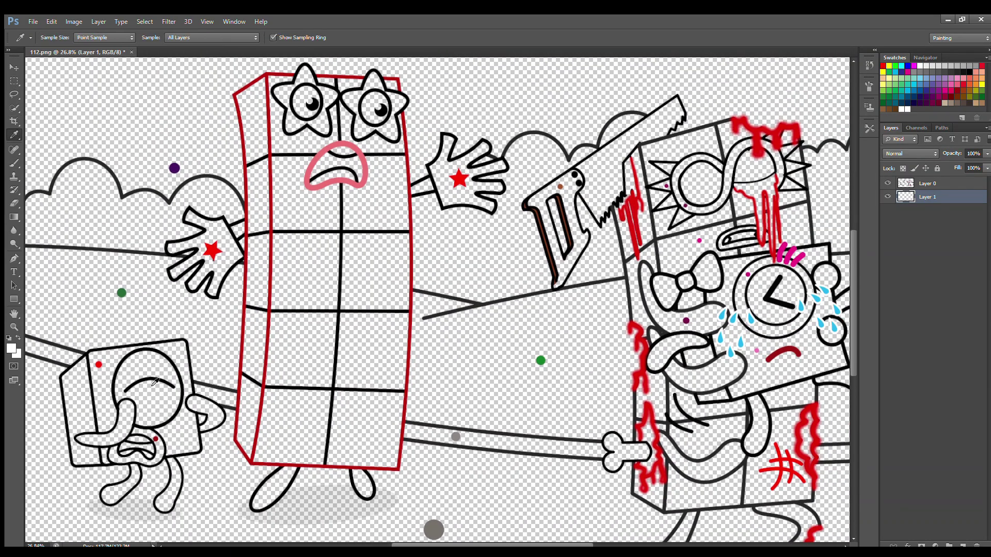
pyautogui.click(157, 439)
pyautogui.press('b')
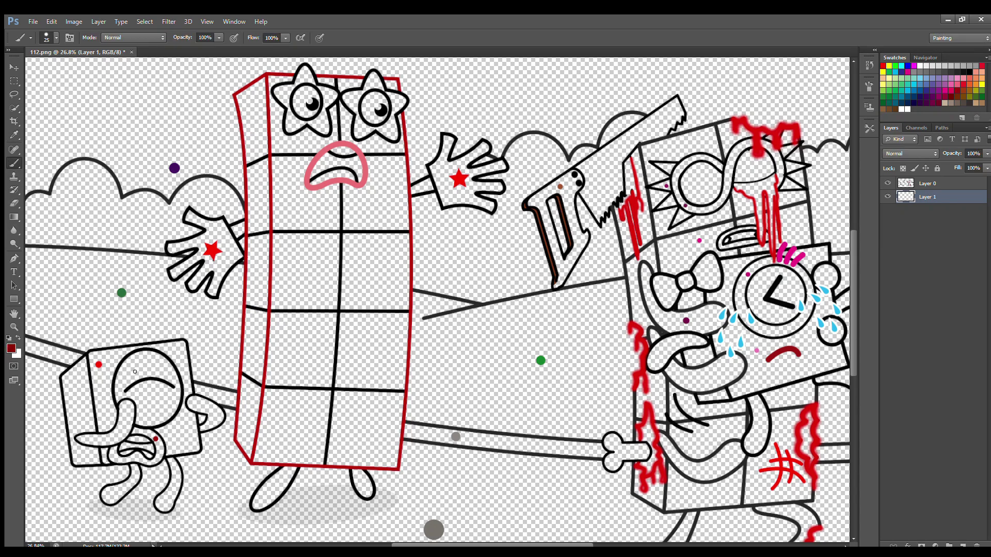
pyautogui.scroll(2, 88, 460)
pyautogui.moveTo(144, 326)
pyautogui.mouseDown()
pyautogui.moveTo(132, 371)
pyautogui.moveTo(157, 371)
pyautogui.moveTo(161, 402)
pyautogui.moveTo(194, 399)
pyautogui.moveTo(213, 370)
pyautogui.moveTo(197, 319)
pyautogui.moveTo(169, 312)
pyautogui.moveTo(145, 328)
pyautogui.moveTo(142, 355)
pyautogui.moveTo(172, 392)
pyautogui.moveTo(205, 371)
pyautogui.moveTo(168, 323)
pyautogui.moveTo(180, 384)
pyautogui.moveTo(172, 332)
pyautogui.moveTo(173, 358)
pyautogui.mouseUp()
pyautogui.press(']')
pyautogui.press(']')
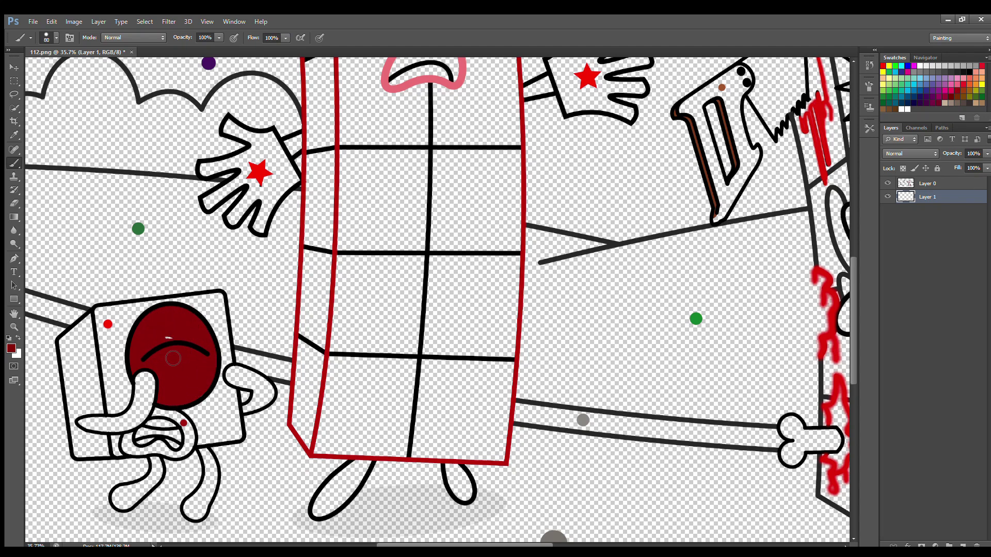
pyautogui.press('d')
pyautogui.moveTo(140, 436); pyautogui.dragTo(177, 432)
# Add a layer beneath Layer 1 and paint the small cube character's lips, arms and legs with its sampled dark red.
pyautogui.click(963, 543)
pyautogui.keyDown('alt'); pyautogui.click(184, 423); pyautogui.keyUp('alt')
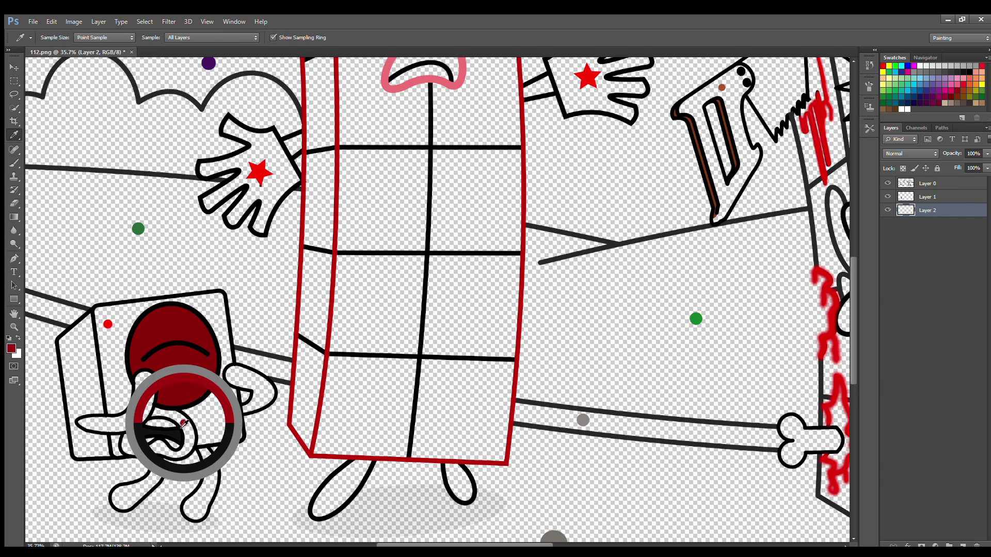
pyautogui.moveTo(154, 409)
pyautogui.mouseDown()
pyautogui.moveTo(183, 421)
pyautogui.moveTo(192, 444)
pyautogui.moveTo(178, 457)
pyautogui.moveTo(131, 453)
pyautogui.mouseUp()
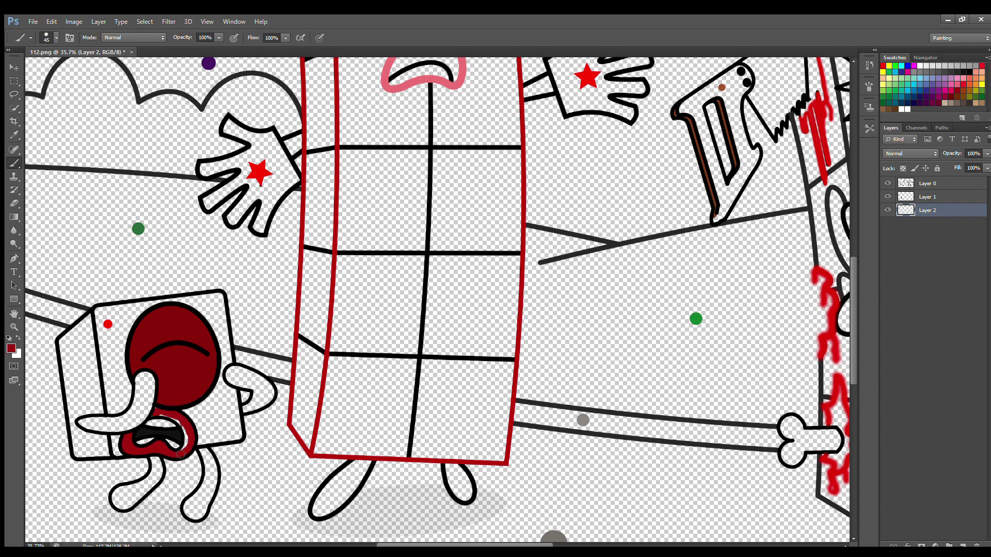
pyautogui.moveTo(202, 452)
pyautogui.mouseDown()
pyautogui.moveTo(208, 479)
pyautogui.moveTo(189, 514)
pyautogui.moveTo(208, 502)
pyautogui.moveTo(209, 452)
pyautogui.moveTo(198, 500)
pyautogui.mouseUp()
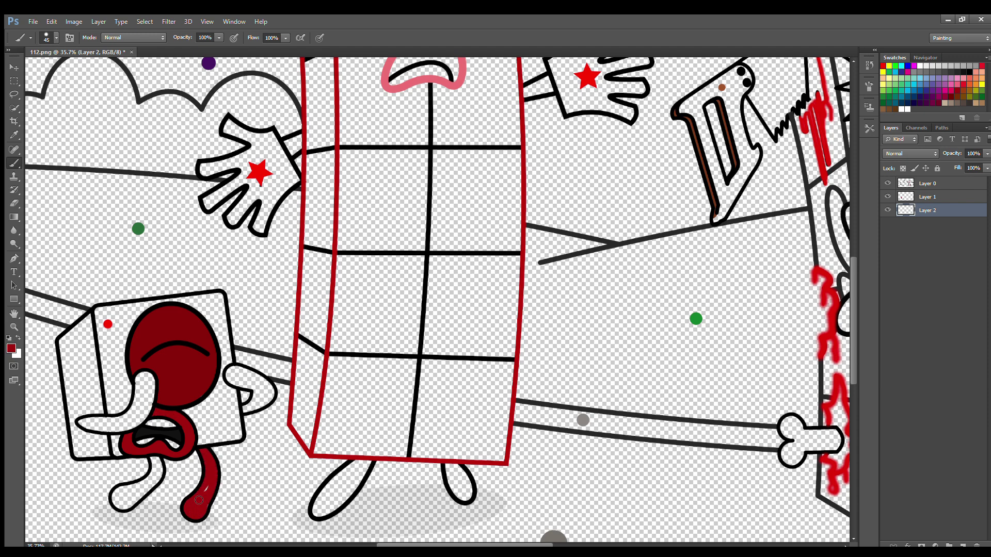
pyautogui.moveTo(246, 409)
pyautogui.mouseDown()
pyautogui.moveTo(252, 385)
pyautogui.moveTo(230, 375)
pyautogui.moveTo(265, 381)
pyautogui.moveTo(270, 402)
pyautogui.moveTo(249, 410)
pyautogui.moveTo(248, 385)
pyautogui.mouseUp()
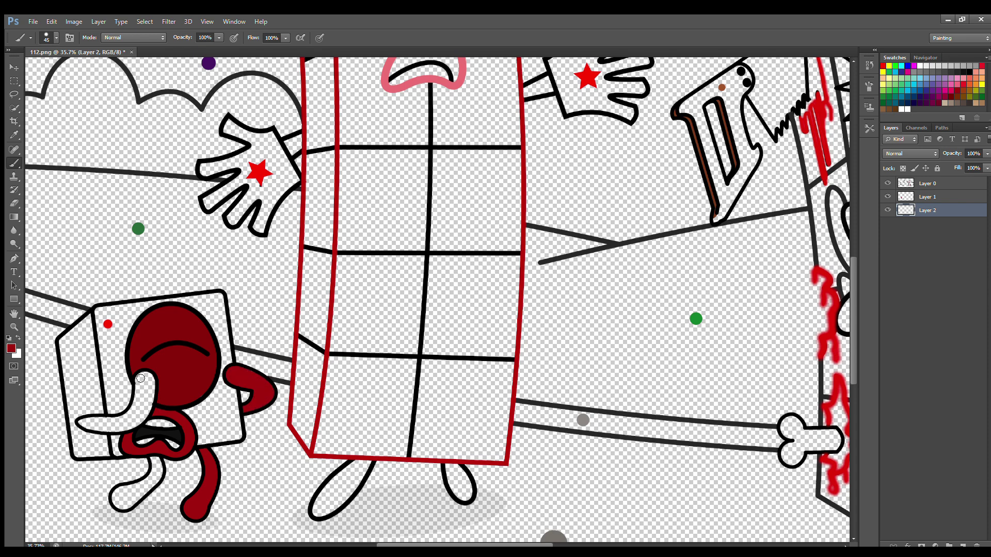
pyautogui.moveTo(140, 379)
pyautogui.mouseDown()
pyautogui.moveTo(132, 413)
pyautogui.moveTo(83, 423)
pyautogui.moveTo(114, 430)
pyautogui.moveTo(146, 420)
pyautogui.moveTo(153, 391)
pyautogui.moveTo(138, 376)
pyautogui.moveTo(148, 391)
pyautogui.moveTo(130, 424)
pyautogui.mouseUp()
pyautogui.moveTo(155, 470)
pyautogui.mouseDown()
pyautogui.moveTo(117, 494)
pyautogui.moveTo(123, 507)
pyautogui.moveTo(157, 481)
pyautogui.moveTo(157, 458)
pyautogui.moveTo(139, 491)
pyautogui.mouseUp()
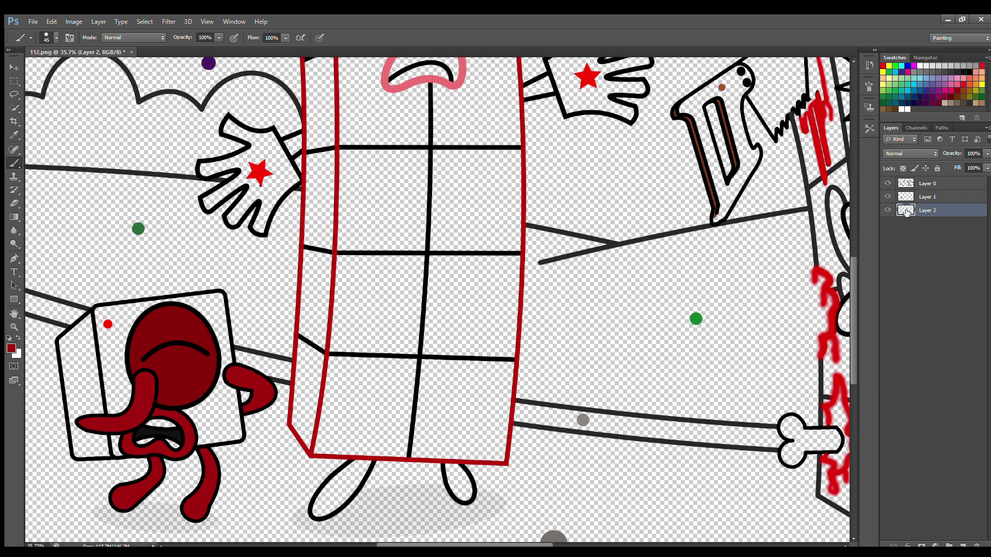
# Add another layer below and fill the small cube's front face with bright red sampled from its marker dot.
pyautogui.click(962, 544)
pyautogui.keyDown('alt'); pyautogui.click(108, 324); pyautogui.keyUp('alt')
pyautogui.press(']')
pyautogui.press(']')
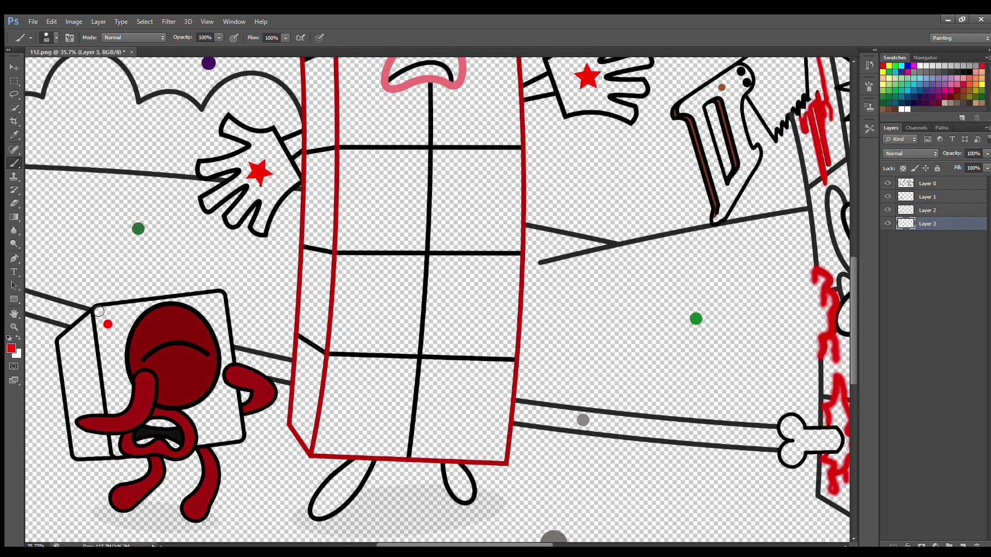
pyautogui.moveTo(98, 311)
pyautogui.mouseDown()
pyautogui.moveTo(118, 451)
pyautogui.moveTo(237, 440)
pyautogui.moveTo(222, 306)
pyautogui.moveTo(210, 298)
pyautogui.moveTo(107, 320)
pyautogui.moveTo(219, 327)
pyautogui.moveTo(151, 328)
pyautogui.moveTo(123, 348)
pyautogui.moveTo(142, 403)
pyautogui.moveTo(226, 383)
pyautogui.moveTo(223, 401)
pyautogui.moveTo(127, 389)
pyautogui.moveTo(212, 435)
pyautogui.moveTo(147, 443)
pyautogui.mouseUp()
pyautogui.press(']')
pyautogui.press(']')
pyautogui.press(']')
pyautogui.press('e')
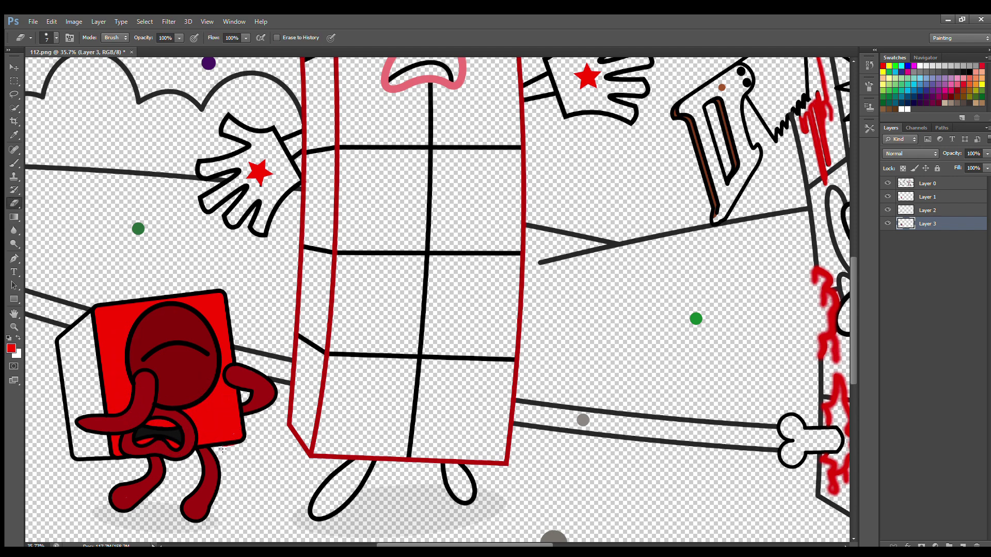
# Paint the teeth of the small cube character white.
pyautogui.press('x')
pyautogui.press('b')
pyautogui.moveTo(147, 421)
pyautogui.mouseDown()
pyautogui.moveTo(174, 434)
pyautogui.moveTo(142, 441)
pyautogui.moveTo(177, 438)
pyautogui.mouseUp()
pyautogui.press('[')
pyautogui.press('[')
# Add another layer below and fill the small cube's side face with a darker red.
pyautogui.click(963, 544)
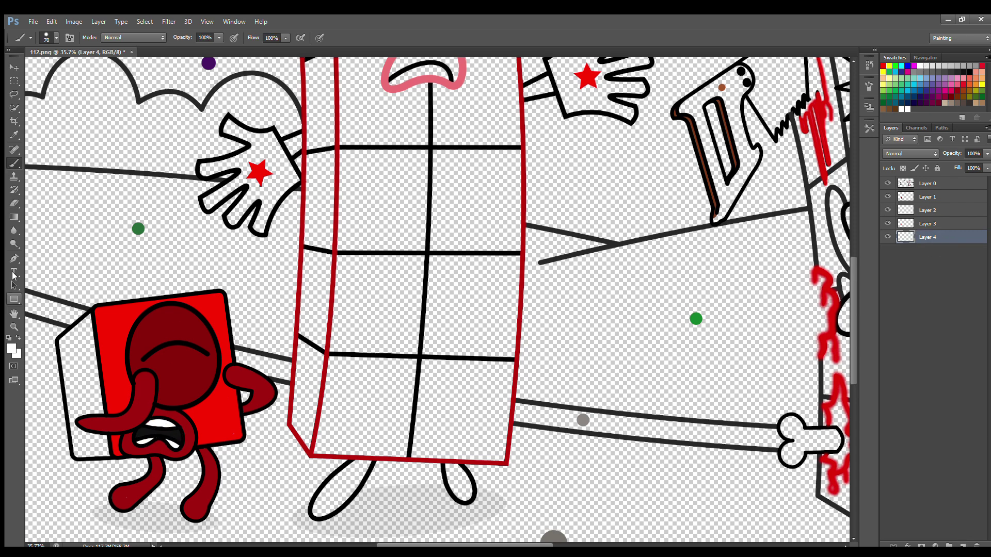
pyautogui.press('e')
pyautogui.press('x')
pyautogui.press('b')
pyautogui.moveTo(94, 315)
pyautogui.mouseDown()
pyautogui.moveTo(68, 344)
pyautogui.moveTo(78, 447)
pyautogui.moveTo(101, 456)
pyautogui.moveTo(98, 375)
pyautogui.moveTo(76, 354)
pyautogui.moveTo(88, 371)
pyautogui.moveTo(91, 429)
pyautogui.mouseUp()
# On Layer 1, paint both star-shaped eye frames of the tall block character with the cube's sampled bright red.
pyautogui.scroll(-5, 851, 367)
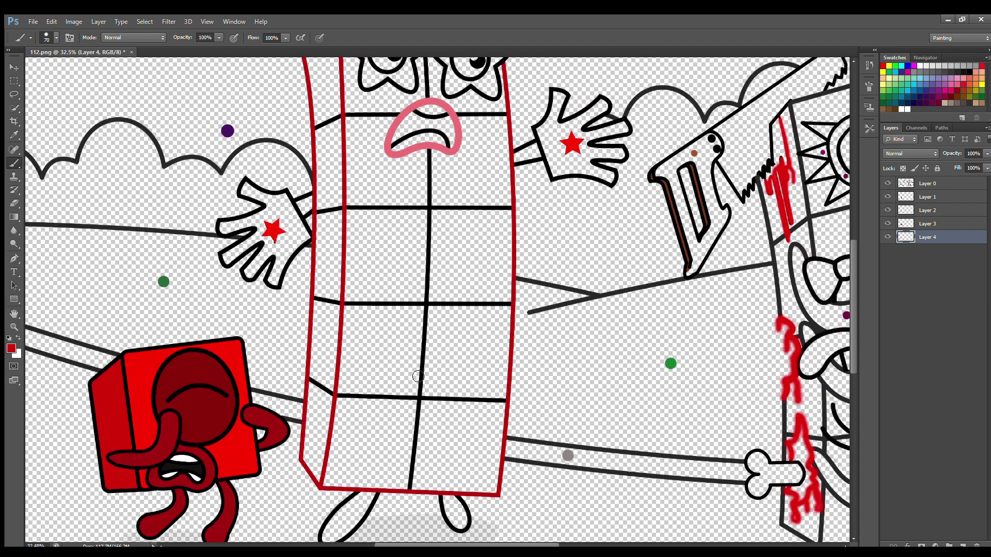
pyautogui.hscroll(5, 558, 516)
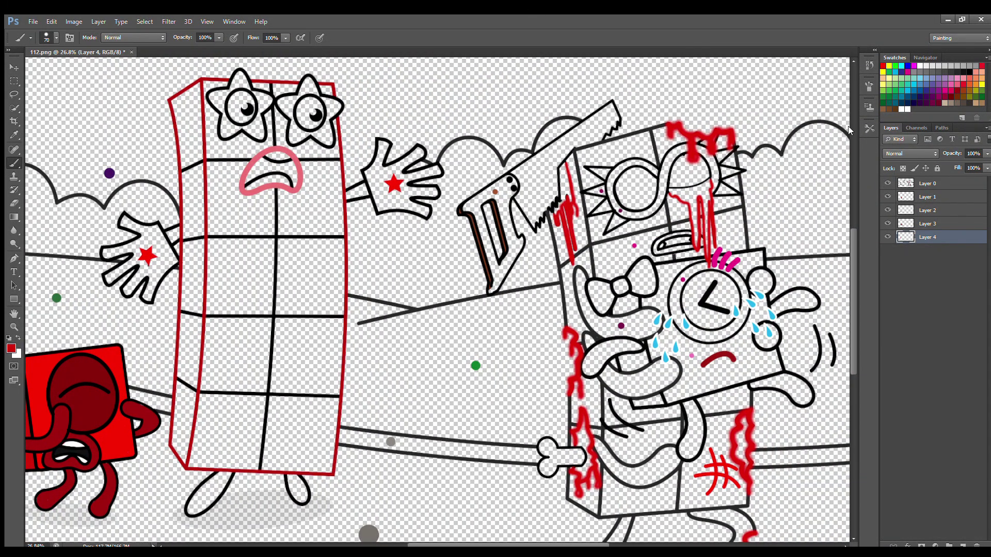
pyautogui.click(926, 197)
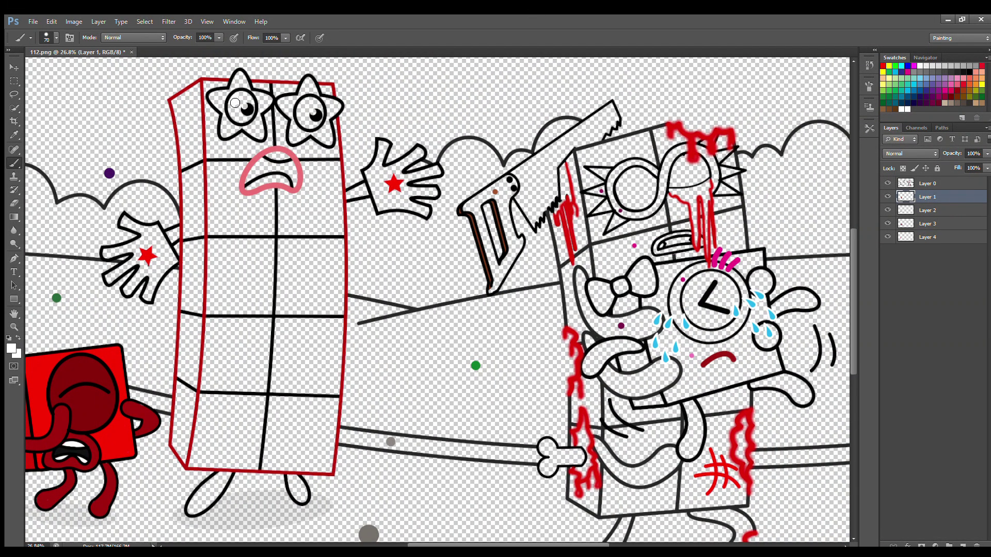
pyautogui.keyDown('alt'); pyautogui.click(121, 445); pyautogui.keyUp('alt')
pyautogui.moveTo(214, 98); pyautogui.dragTo(225, 134)
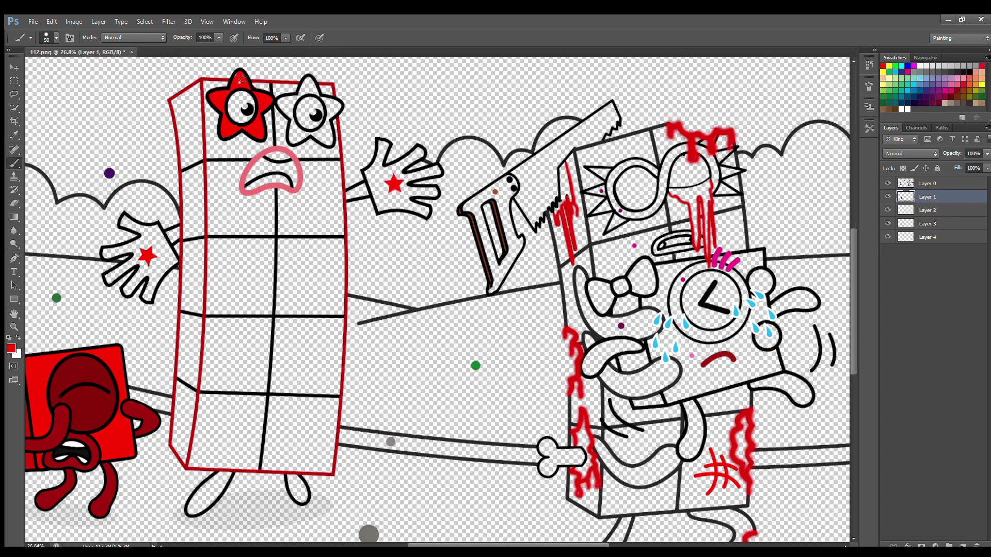
pyautogui.press('e')
pyautogui.press('b')
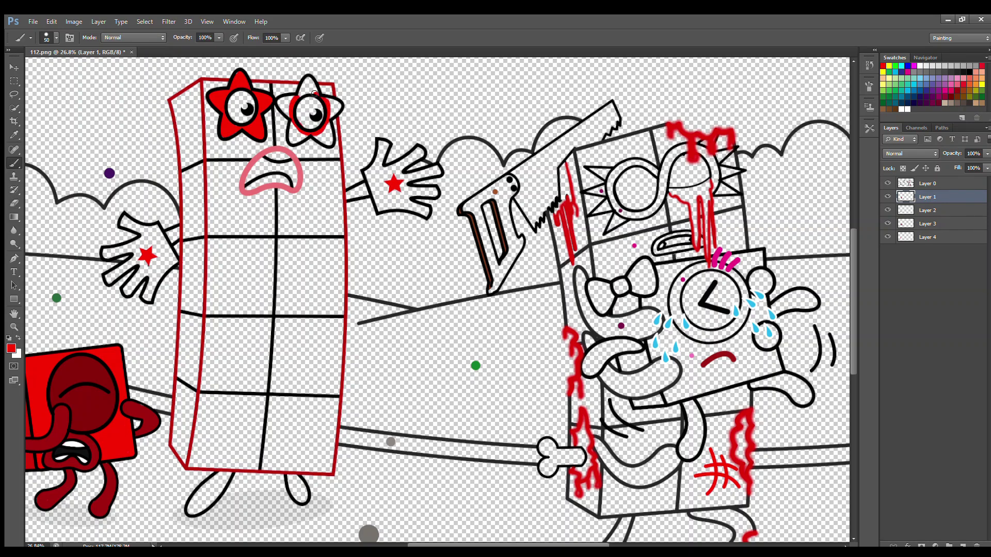
pyautogui.moveTo(288, 105); pyautogui.dragTo(292, 140)
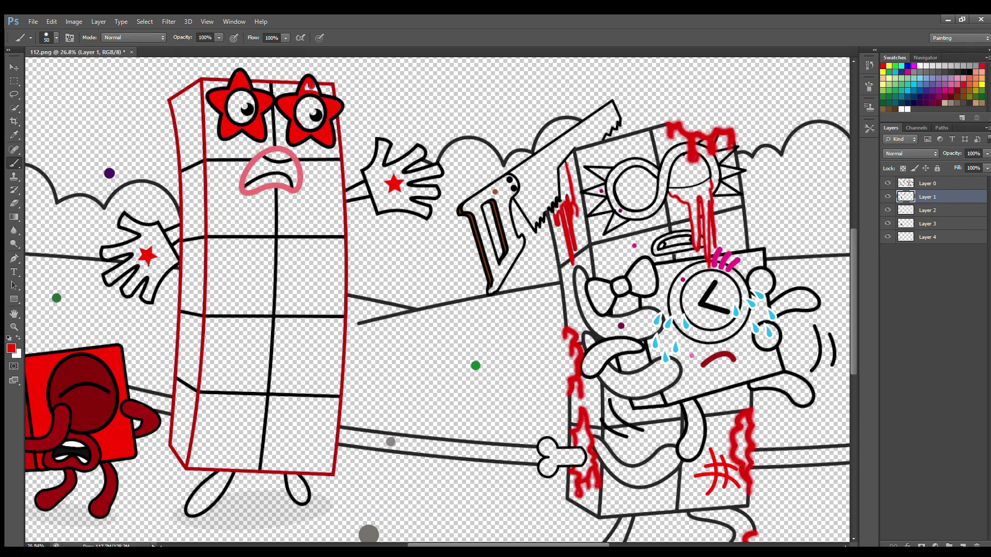
pyautogui.press('e')
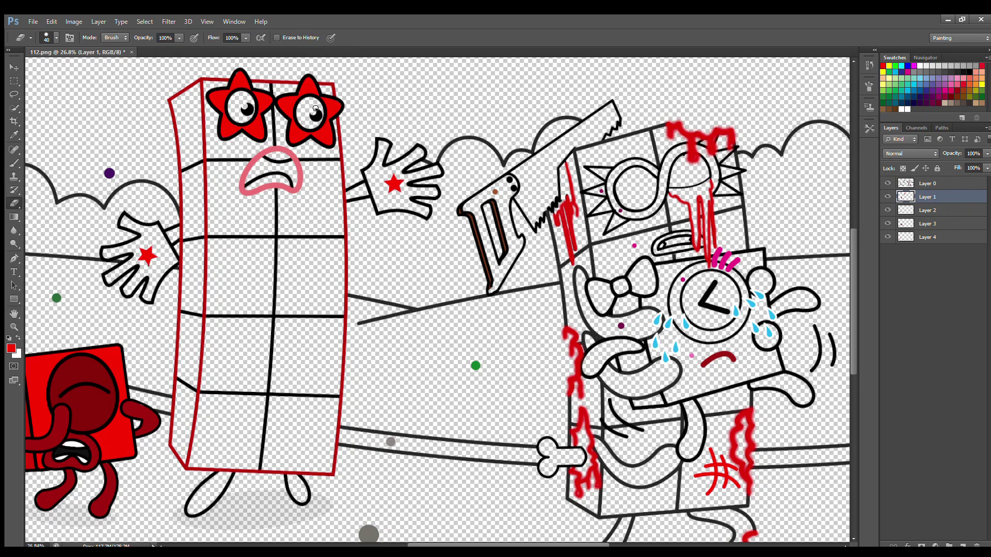
# Try painting both legs of the tall block character bright red.
pyautogui.click(13, 163)
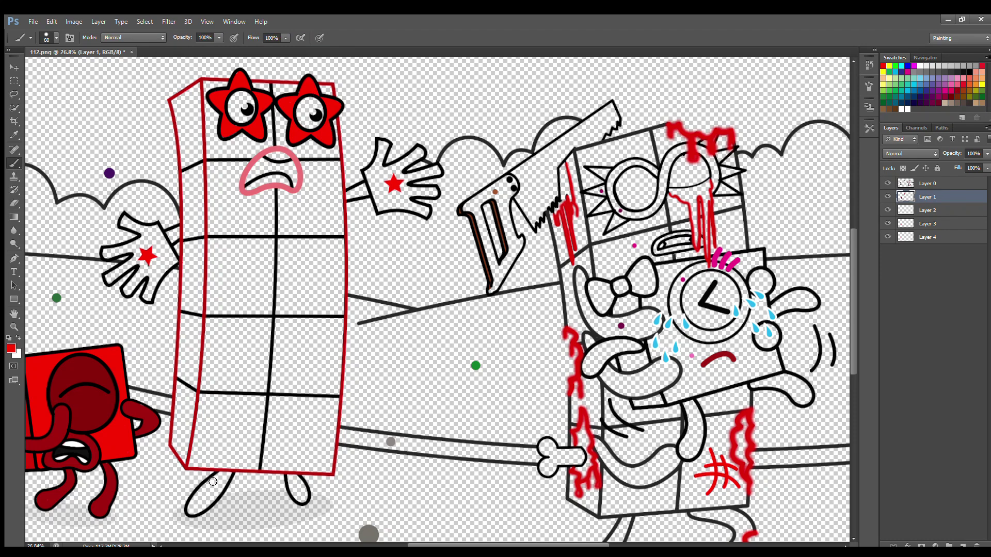
pyautogui.moveTo(218, 478)
pyautogui.mouseDown()
pyautogui.moveTo(192, 510)
pyautogui.moveTo(225, 481)
pyautogui.mouseUp()
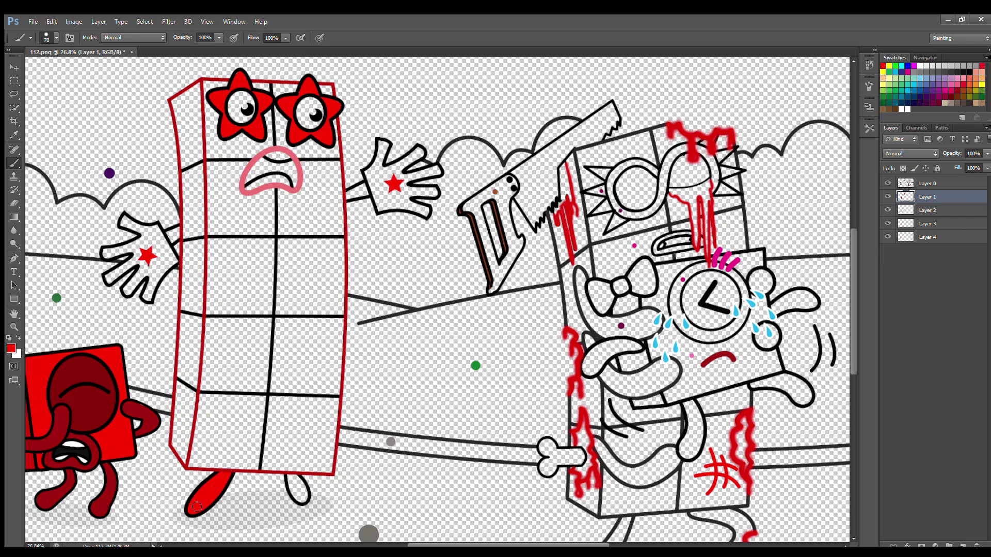
pyautogui.moveTo(290, 476); pyautogui.dragTo(300, 499)
# Paint the tall block character's arms and legs dark red, and fill the inside of its mouth near-black.
pyautogui.moveTo(367, 185); pyautogui.dragTo(350, 194)
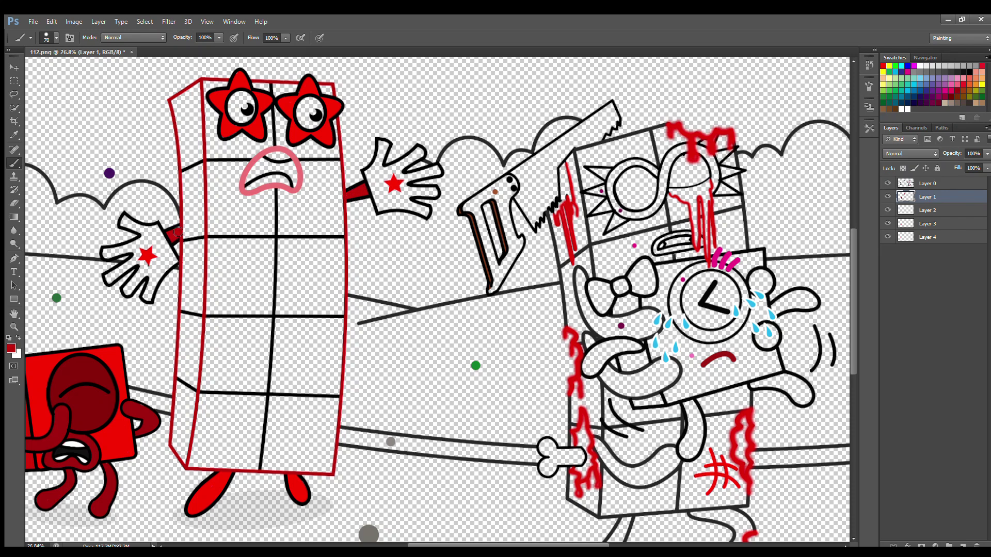
pyautogui.moveTo(224, 475)
pyautogui.mouseDown()
pyautogui.moveTo(195, 511)
pyautogui.moveTo(219, 488)
pyautogui.moveTo(209, 494)
pyautogui.mouseUp()
pyautogui.moveTo(292, 477)
pyautogui.mouseDown()
pyautogui.moveTo(308, 501)
pyautogui.moveTo(294, 481)
pyautogui.mouseUp()
pyautogui.moveTo(263, 158)
pyautogui.mouseDown()
pyautogui.moveTo(250, 178)
pyautogui.moveTo(296, 172)
pyautogui.mouseUp()
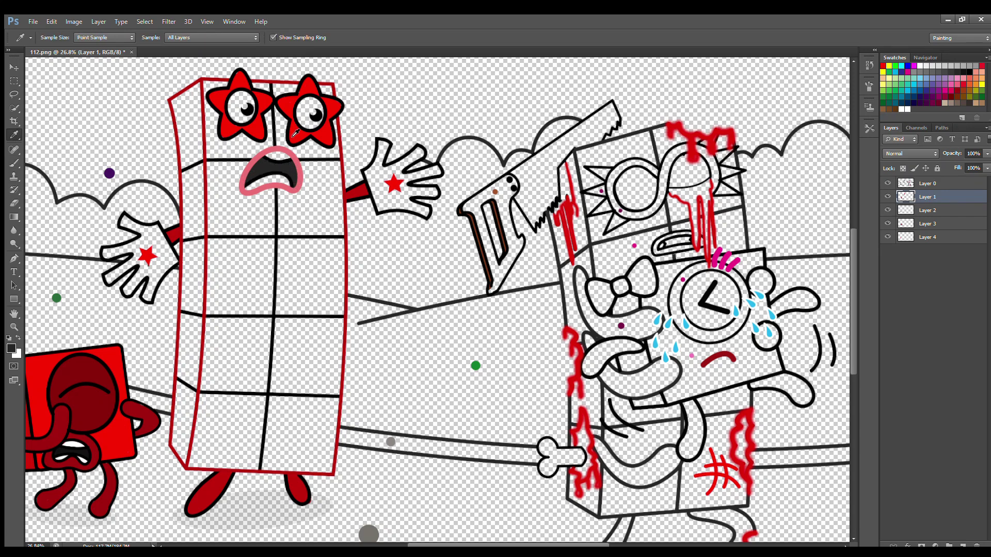
# Fill the tall block character's narrow side face with bright red sampled from its star eye.
pyautogui.keyDown('alt'); pyautogui.click(296, 133); pyautogui.keyUp('alt')
pyautogui.moveTo(197, 90)
pyautogui.mouseDown()
pyautogui.moveTo(178, 107)
pyautogui.moveTo(186, 243)
pyautogui.moveTo(178, 437)
pyautogui.moveTo(194, 416)
pyautogui.moveTo(198, 98)
pyautogui.moveTo(185, 422)
pyautogui.mouseUp()
pyautogui.press(']')
pyautogui.press(']')
# On Layer 2, paint both hands of the tall block character white around the red stars.
pyautogui.hotkey('alt', '[')
pyautogui.keyDown('alt'); pyautogui.click(164, 248); pyautogui.keyUp('alt')
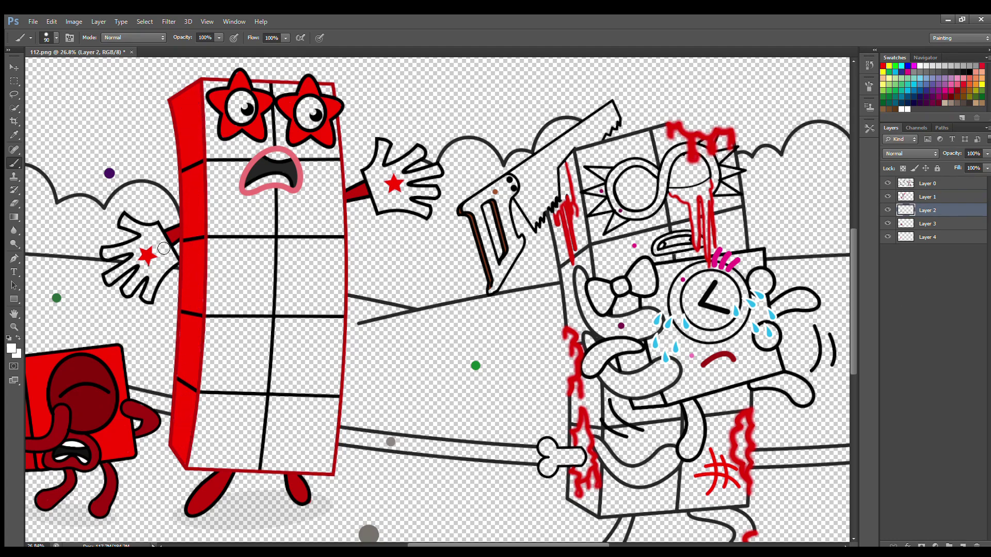
pyautogui.moveTo(127, 226)
pyautogui.mouseDown()
pyautogui.moveTo(144, 238)
pyautogui.moveTo(113, 251)
pyautogui.moveTo(127, 249)
pyautogui.moveTo(129, 267)
pyautogui.moveTo(110, 280)
pyautogui.moveTo(123, 270)
pyautogui.moveTo(139, 276)
pyautogui.moveTo(128, 291)
pyautogui.moveTo(145, 275)
pyautogui.moveTo(150, 292)
pyautogui.moveTo(167, 266)
pyautogui.moveTo(161, 235)
pyautogui.mouseUp()
pyautogui.moveTo(158, 271); pyautogui.dragTo(155, 233)
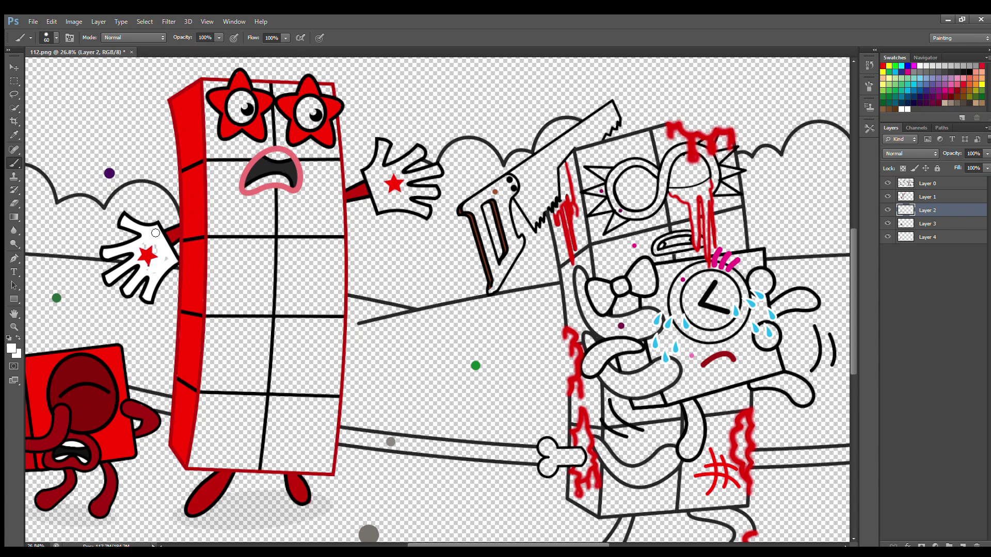
pyautogui.moveTo(384, 150)
pyautogui.mouseDown()
pyautogui.moveTo(380, 207)
pyautogui.moveTo(425, 210)
pyautogui.moveTo(416, 193)
pyautogui.moveTo(434, 193)
pyautogui.moveTo(410, 180)
pyautogui.moveTo(436, 173)
pyautogui.moveTo(403, 166)
pyautogui.moveTo(419, 153)
pyautogui.moveTo(382, 169)
pyautogui.moveTo(385, 148)
pyautogui.moveTo(378, 172)
pyautogui.moveTo(391, 193)
pyautogui.mouseUp()
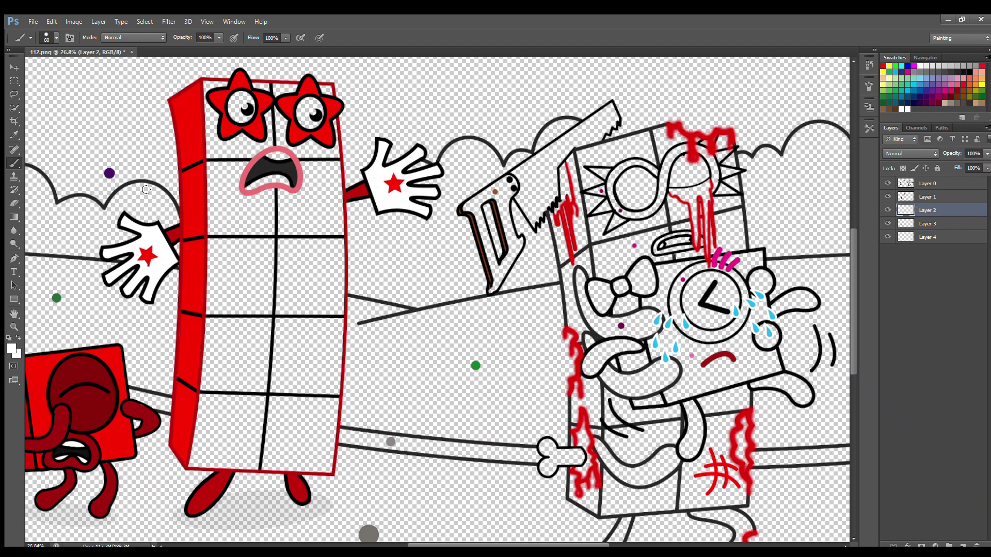
# Fill the tall block character's front squares white with an enlarged brush.
pyautogui.press(']')
pyautogui.press(']')
pyautogui.moveTo(207, 87)
pyautogui.mouseDown()
pyautogui.moveTo(327, 92)
pyautogui.moveTo(341, 261)
pyautogui.moveTo(331, 467)
pyautogui.moveTo(209, 465)
pyautogui.moveTo(194, 458)
pyautogui.moveTo(278, 460)
pyautogui.moveTo(251, 446)
pyautogui.moveTo(310, 438)
pyautogui.moveTo(219, 420)
pyautogui.moveTo(330, 402)
pyautogui.moveTo(228, 374)
pyautogui.moveTo(335, 335)
pyautogui.moveTo(260, 294)
pyautogui.moveTo(323, 280)
pyautogui.moveTo(232, 263)
pyautogui.moveTo(329, 250)
pyautogui.moveTo(219, 232)
pyautogui.moveTo(324, 216)
pyautogui.moveTo(217, 197)
pyautogui.moveTo(326, 169)
pyautogui.moveTo(223, 166)
pyautogui.moveTo(218, 123)
pyautogui.moveTo(233, 133)
pyautogui.moveTo(280, 123)
pyautogui.moveTo(327, 133)
pyautogui.moveTo(282, 119)
pyautogui.mouseUp()
pyautogui.press(']')
pyautogui.press(']')
pyautogui.press(']')
pyautogui.press(']')
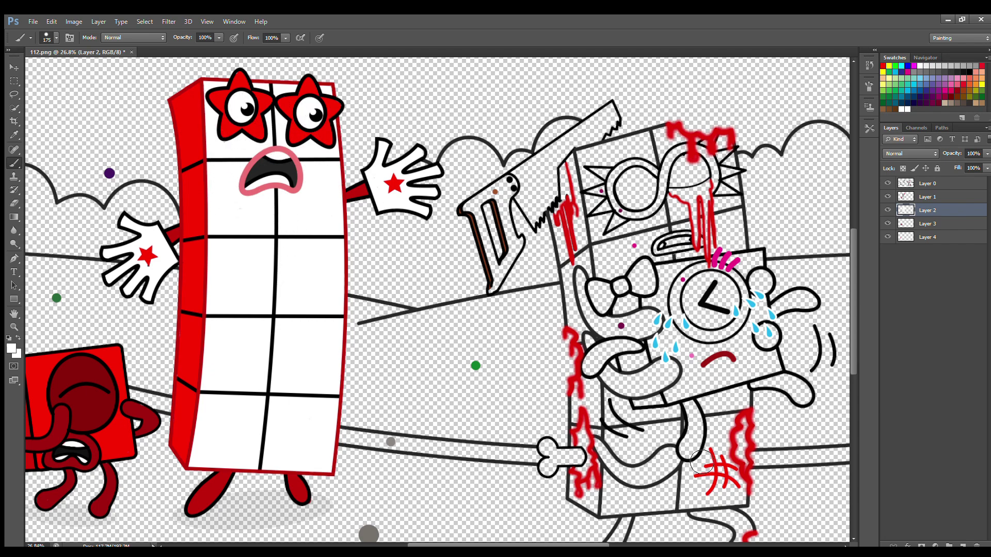
# On Layer 1, fill the tilted cube character's clock-like eye white with a smaller brush.
pyautogui.scroll(2, 771, 431)
pyautogui.click(926, 197)
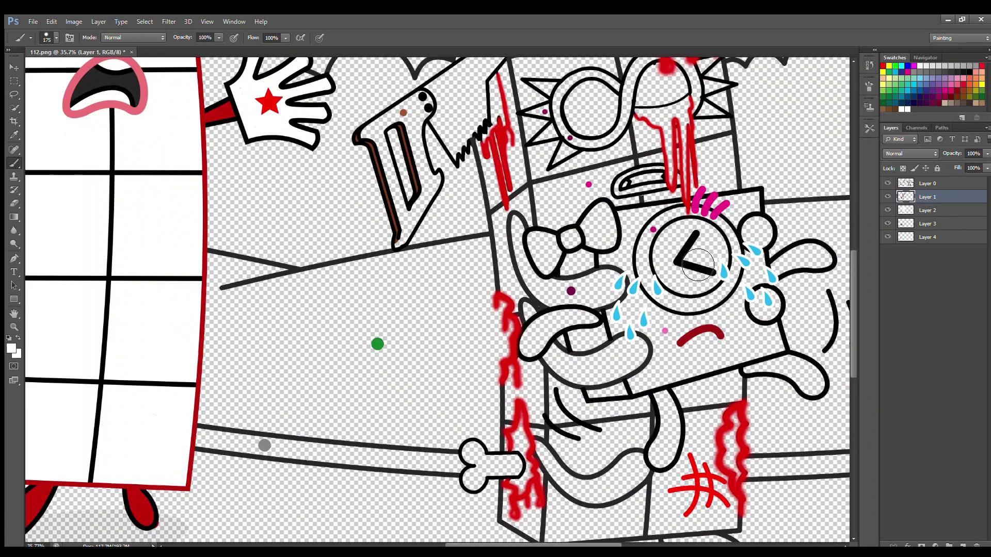
pyautogui.press('[')
pyautogui.press('[')
pyautogui.press('[')
pyautogui.press('[')
pyautogui.press('[')
pyautogui.press('[')
pyautogui.moveTo(694, 241)
pyautogui.mouseDown()
pyautogui.moveTo(672, 237)
pyautogui.moveTo(660, 266)
pyautogui.moveTo(675, 286)
pyautogui.moveTo(712, 286)
pyautogui.moveTo(719, 238)
pyautogui.moveTo(691, 228)
pyautogui.moveTo(678, 244)
pyautogui.moveTo(713, 265)
pyautogui.moveTo(669, 271)
pyautogui.mouseUp()
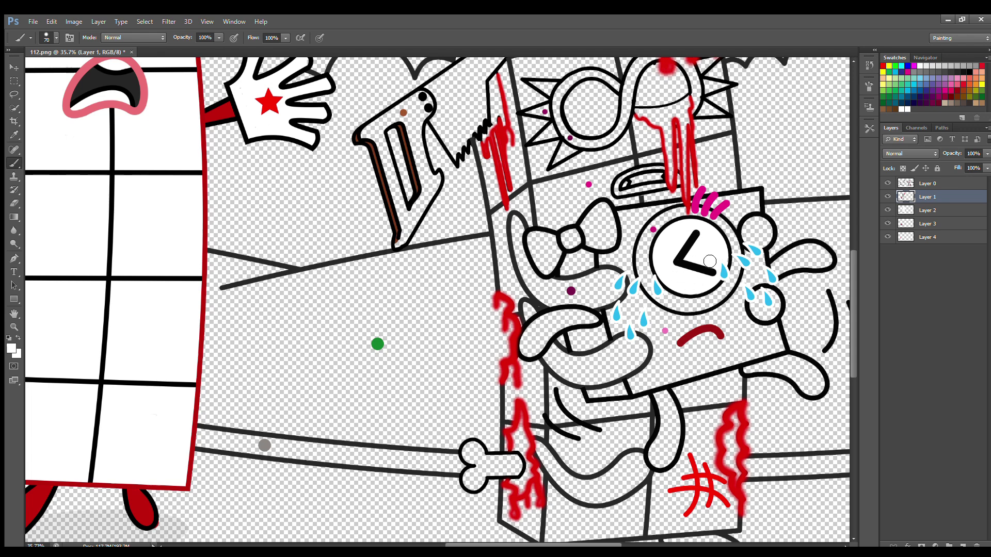
# Paint the tilted cube character's limbs on Layer 1 and the ring around its eye on Layer 2 with sampled magenta.
pyautogui.press('i')
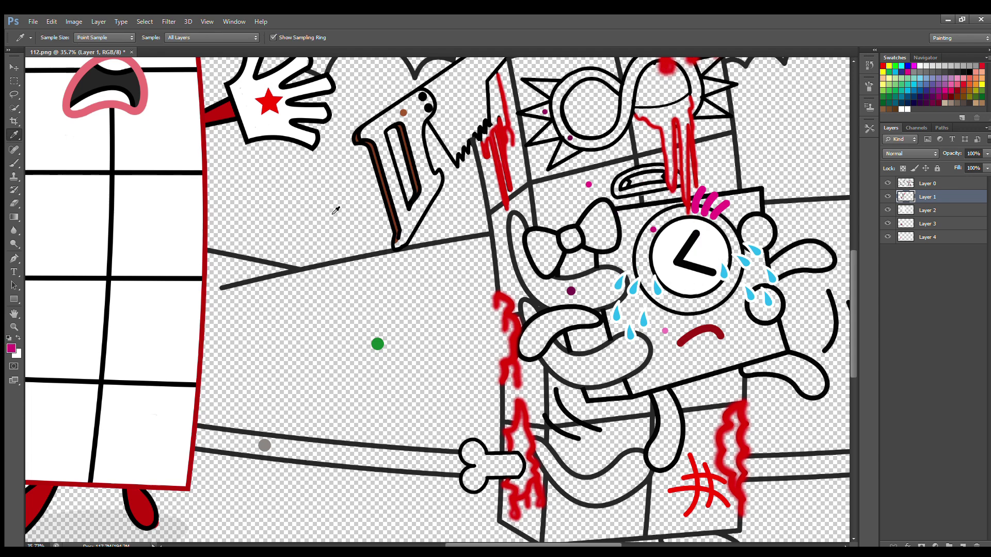
pyautogui.press('b')
pyautogui.moveTo(596, 317)
pyautogui.mouseDown()
pyautogui.moveTo(554, 318)
pyautogui.moveTo(527, 346)
pyautogui.moveTo(541, 353)
pyautogui.moveTo(572, 327)
pyautogui.moveTo(562, 321)
pyautogui.moveTo(536, 348)
pyautogui.mouseUp()
pyautogui.moveTo(662, 398)
pyautogui.mouseDown()
pyautogui.moveTo(662, 466)
pyautogui.moveTo(677, 426)
pyautogui.moveTo(667, 400)
pyautogui.mouseUp()
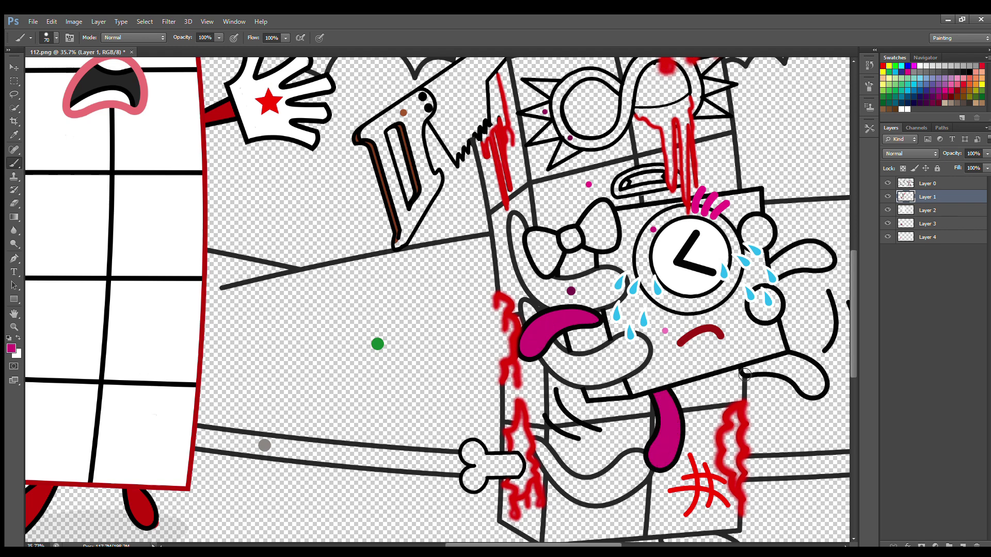
pyautogui.moveTo(744, 373)
pyautogui.mouseDown()
pyautogui.moveTo(803, 367)
pyautogui.moveTo(822, 388)
pyautogui.moveTo(787, 368)
pyautogui.mouseUp()
pyautogui.moveTo(774, 270); pyautogui.dragTo(824, 259)
pyautogui.hotkey('alt', '[')
pyautogui.moveTo(671, 216)
pyautogui.mouseDown()
pyautogui.moveTo(646, 242)
pyautogui.moveTo(647, 277)
pyautogui.moveTo(666, 304)
pyautogui.moveTo(696, 310)
pyautogui.moveTo(729, 292)
pyautogui.moveTo(739, 262)
pyautogui.moveTo(730, 235)
pyautogui.moveTo(706, 216)
pyautogui.moveTo(673, 218)
pyautogui.moveTo(654, 248)
pyautogui.moveTo(699, 301)
pyautogui.mouseUp()
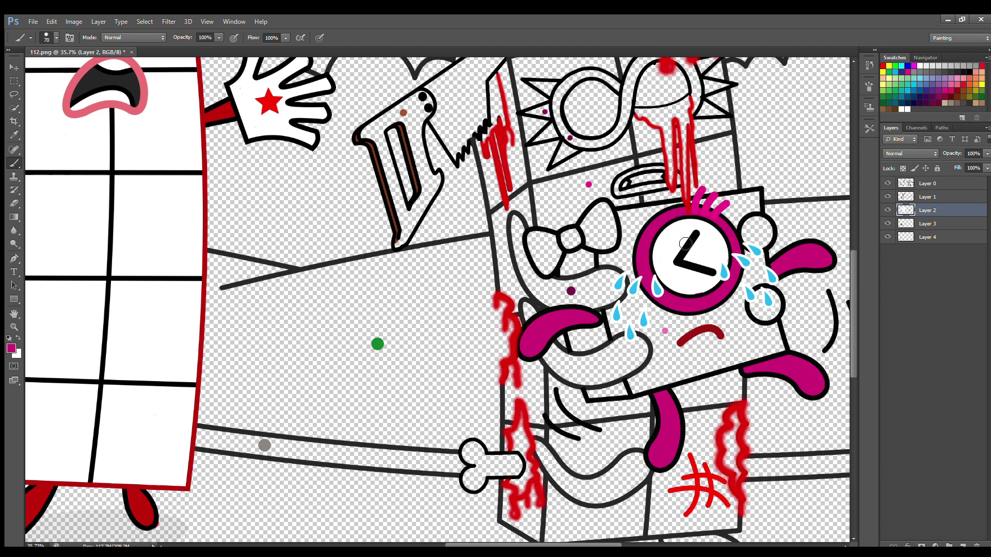
# On Layer 3, fill the front face of the tilted cube character with light pink.
pyautogui.click(927, 223)
pyautogui.press('i')
pyautogui.press('b')
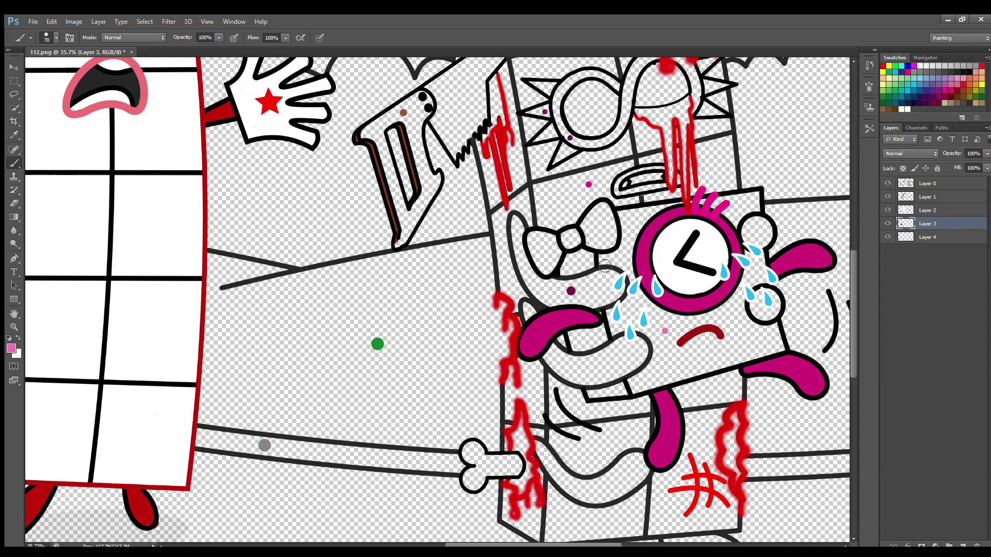
pyautogui.moveTo(603, 261)
pyautogui.mouseDown()
pyautogui.moveTo(626, 248)
pyautogui.moveTo(625, 217)
pyautogui.moveTo(760, 199)
pyautogui.moveTo(756, 212)
pyautogui.moveTo(638, 225)
pyautogui.mouseUp()
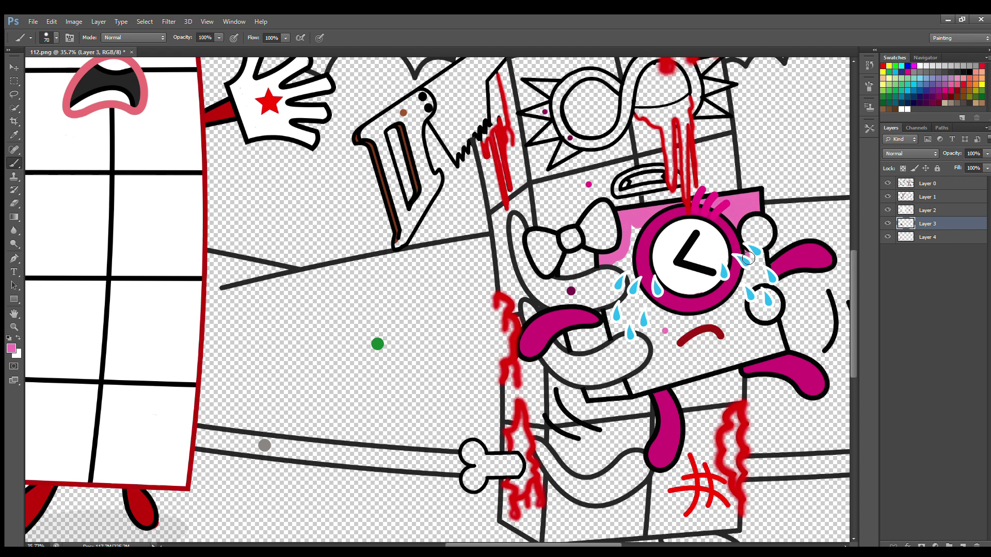
pyautogui.moveTo(748, 258)
pyautogui.mouseDown()
pyautogui.moveTo(741, 309)
pyautogui.moveTo(774, 330)
pyautogui.moveTo(750, 360)
pyautogui.moveTo(630, 385)
pyautogui.moveTo(642, 329)
pyautogui.moveTo(614, 316)
pyautogui.moveTo(630, 273)
pyautogui.moveTo(627, 242)
pyautogui.moveTo(717, 311)
pyautogui.moveTo(743, 356)
pyautogui.moveTo(666, 331)
pyautogui.moveTo(738, 330)
pyautogui.moveTo(667, 370)
pyautogui.mouseUp()
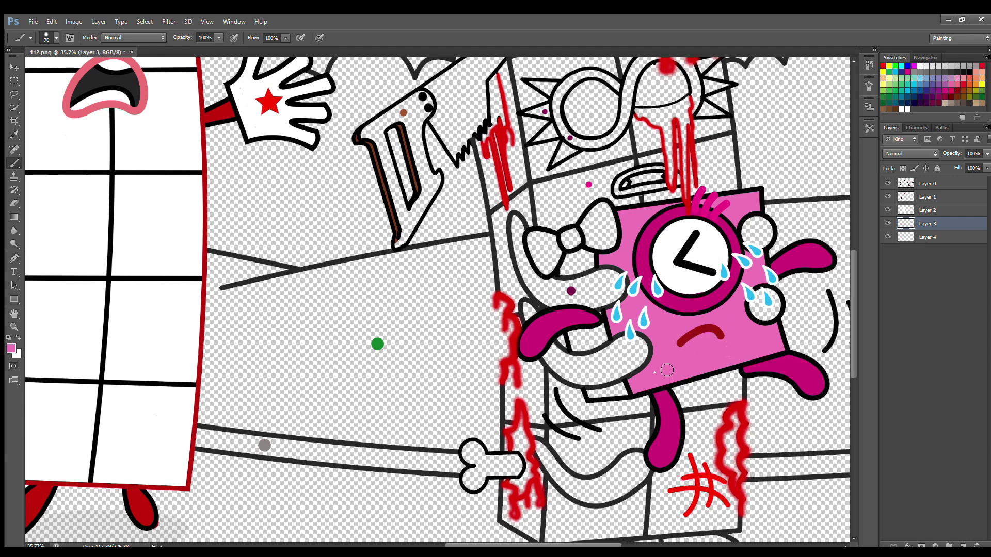
# On Layer 4, fill the side face of the tilted cube character with a darker pink.
pyautogui.click(927, 237)
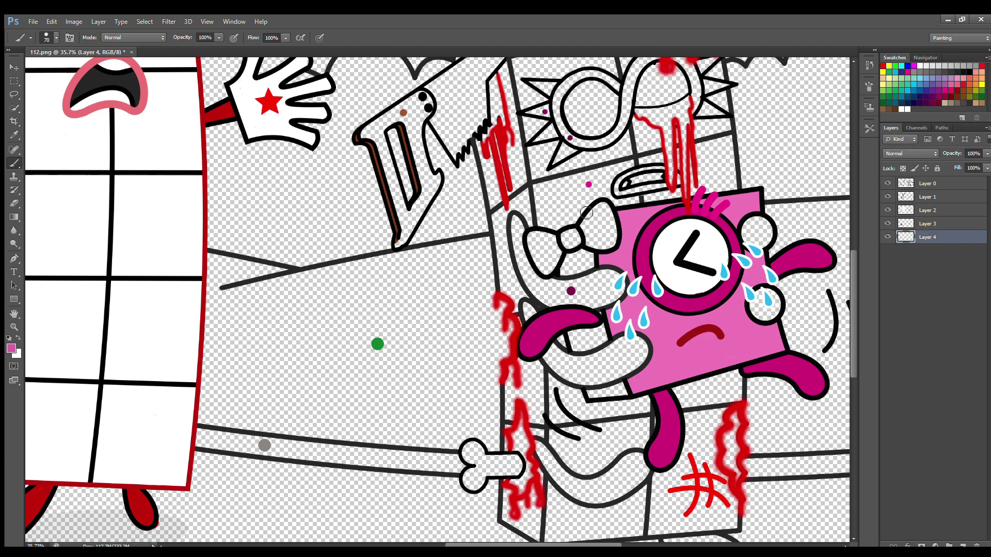
pyautogui.click(570, 258)
pyautogui.moveTo(569, 266)
pyautogui.mouseDown()
pyautogui.moveTo(589, 260)
pyautogui.moveTo(576, 255)
pyautogui.mouseUp()
pyautogui.moveTo(577, 335)
pyautogui.mouseDown()
pyautogui.moveTo(593, 343)
pyautogui.moveTo(579, 337)
pyautogui.mouseUp()
pyautogui.moveTo(594, 395)
pyautogui.mouseDown()
pyautogui.moveTo(625, 392)
pyautogui.moveTo(611, 393)
pyautogui.mouseUp()
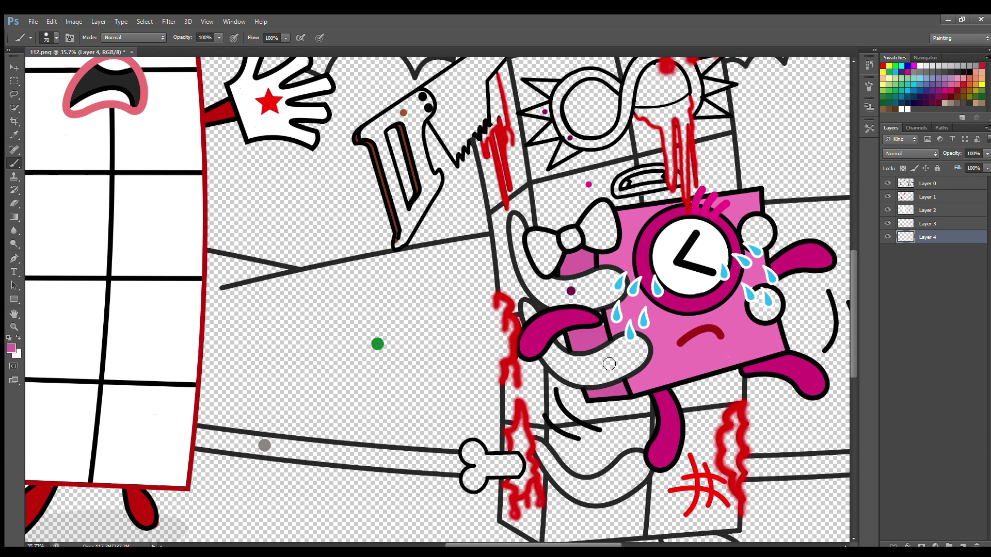
# On Layer 2, fill the bow beside the tilted cube with a salmon-pink swatch using a size 70 brush.
pyautogui.click(934, 210)
pyautogui.click(972, 84)
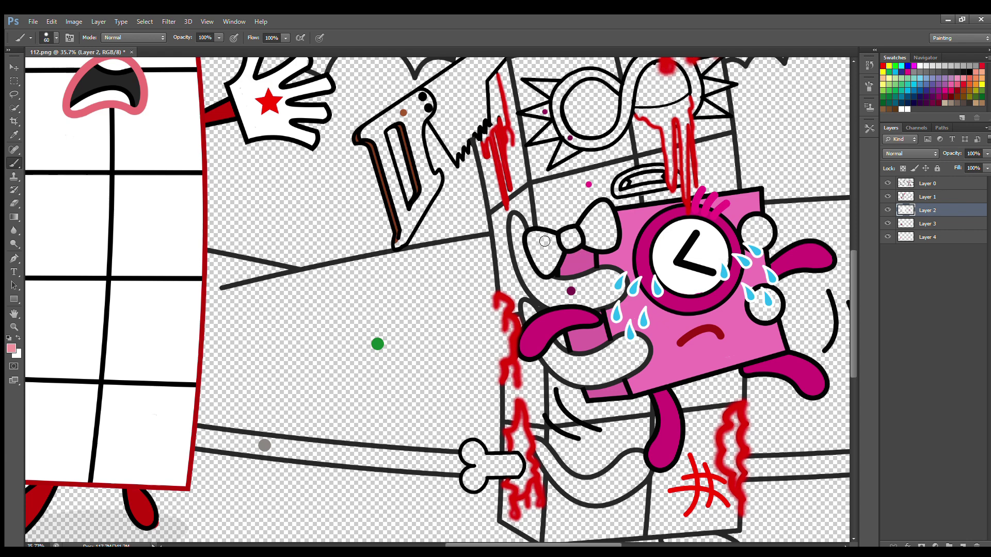
pyautogui.press(']')
pyautogui.moveTo(545, 241)
pyautogui.mouseDown()
pyautogui.moveTo(536, 248)
pyautogui.moveTo(572, 243)
pyautogui.moveTo(598, 211)
pyautogui.moveTo(612, 224)
pyautogui.moveTo(545, 251)
pyautogui.mouseUp()
# Color the lips of the sawn block character's mouth pink, using the layers below the outlines.
pyautogui.click(930, 198)
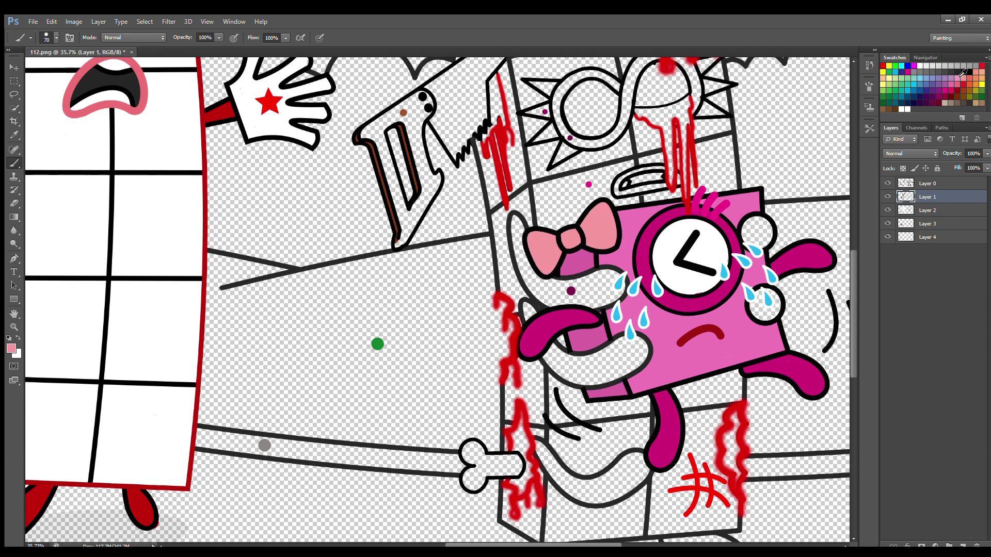
pyautogui.hotkey('alt', '[')
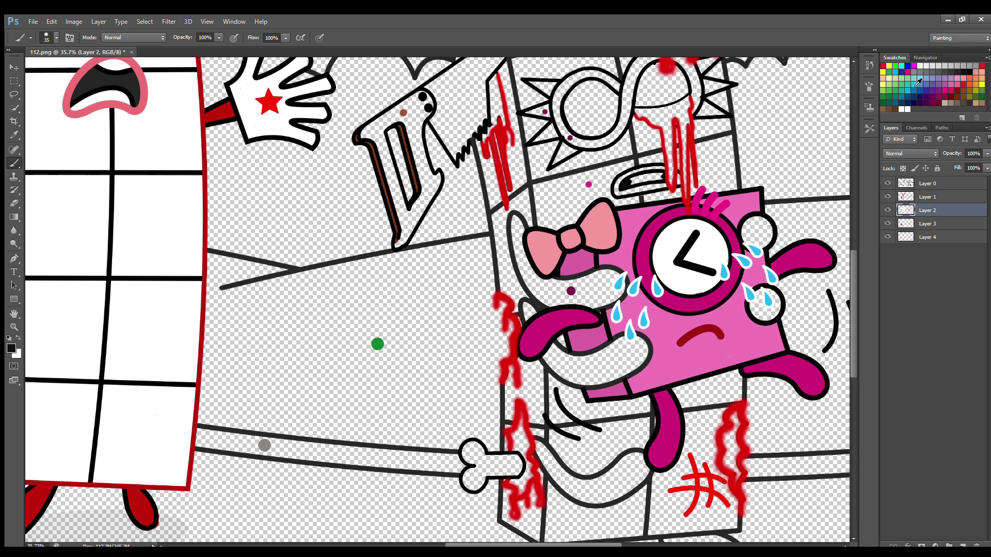
pyautogui.click(926, 224)
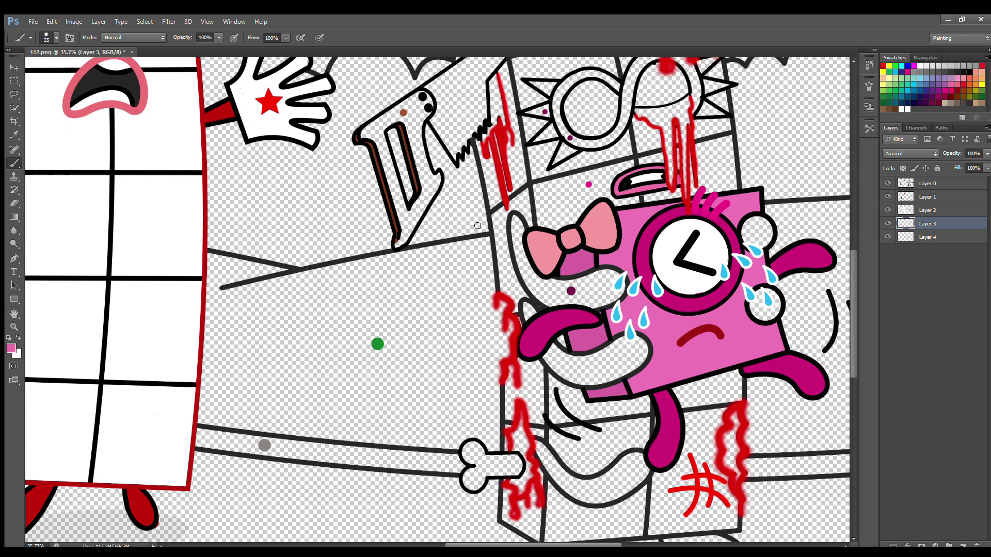
# On Layer 1, fill the saw blade with gray.
pyautogui.scroll(-1, 477, 225)
pyautogui.scroll(2, 850, 253)
pyautogui.click(932, 197)
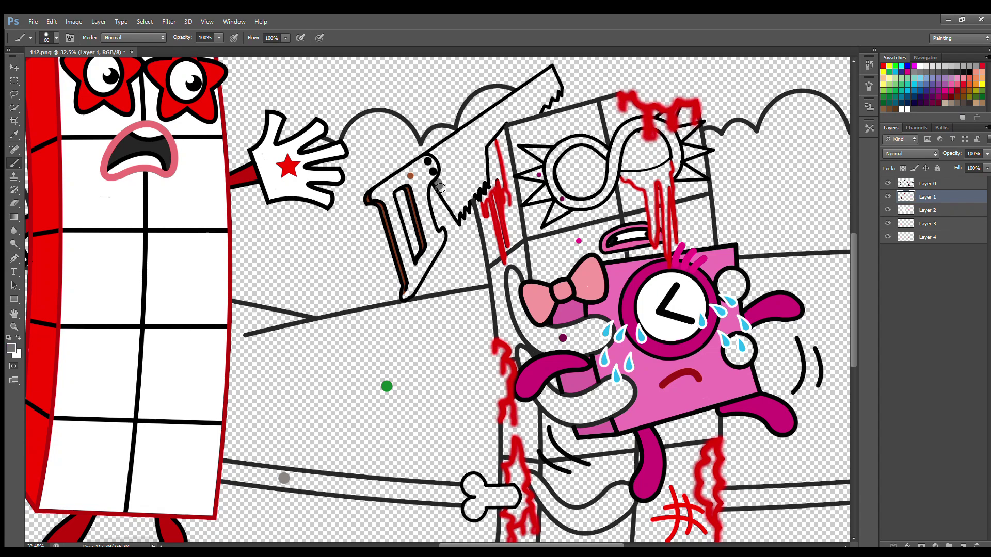
pyautogui.moveTo(440, 187)
pyautogui.mouseDown()
pyautogui.moveTo(470, 202)
pyautogui.moveTo(485, 184)
pyautogui.moveTo(492, 134)
pyautogui.moveTo(552, 98)
pyautogui.moveTo(552, 73)
pyautogui.moveTo(435, 153)
pyautogui.moveTo(446, 186)
pyautogui.moveTo(473, 191)
pyautogui.moveTo(488, 133)
pyautogui.moveTo(544, 100)
pyautogui.moveTo(476, 134)
pyautogui.moveTo(456, 187)
pyautogui.moveTo(455, 162)
pyautogui.mouseUp()
# On Layer 2, paint the saw handle with the sampled brown.
pyautogui.hotkey('alt', '[')
pyautogui.press('i')
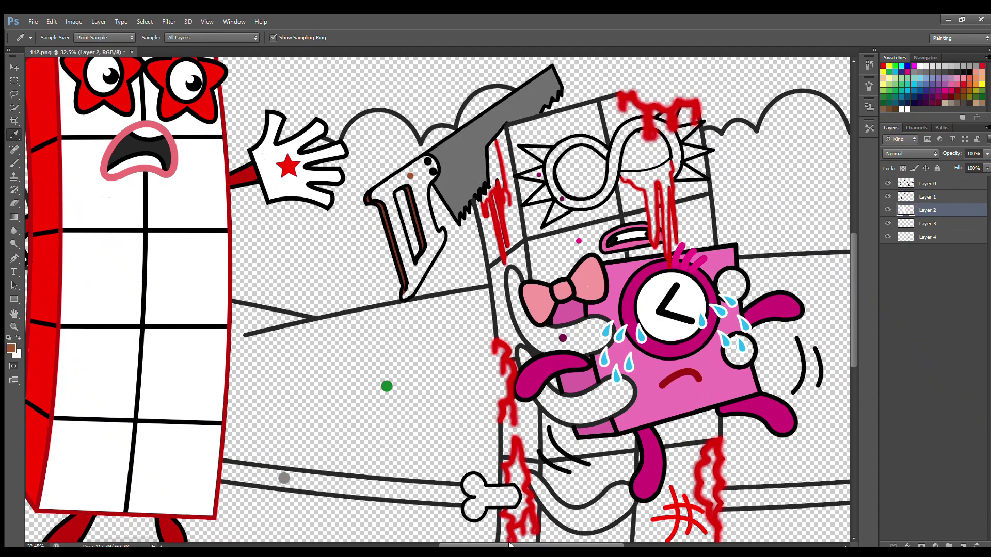
pyautogui.moveTo(509, 544); pyautogui.dragTo(499, 544)
pyautogui.press('b')
pyautogui.moveTo(422, 193)
pyautogui.mouseDown()
pyautogui.moveTo(462, 219)
pyautogui.moveTo(475, 243)
pyautogui.moveTo(443, 278)
pyautogui.moveTo(429, 219)
pyautogui.moveTo(407, 192)
pyautogui.moveTo(462, 165)
pyautogui.moveTo(461, 184)
pyautogui.mouseUp()
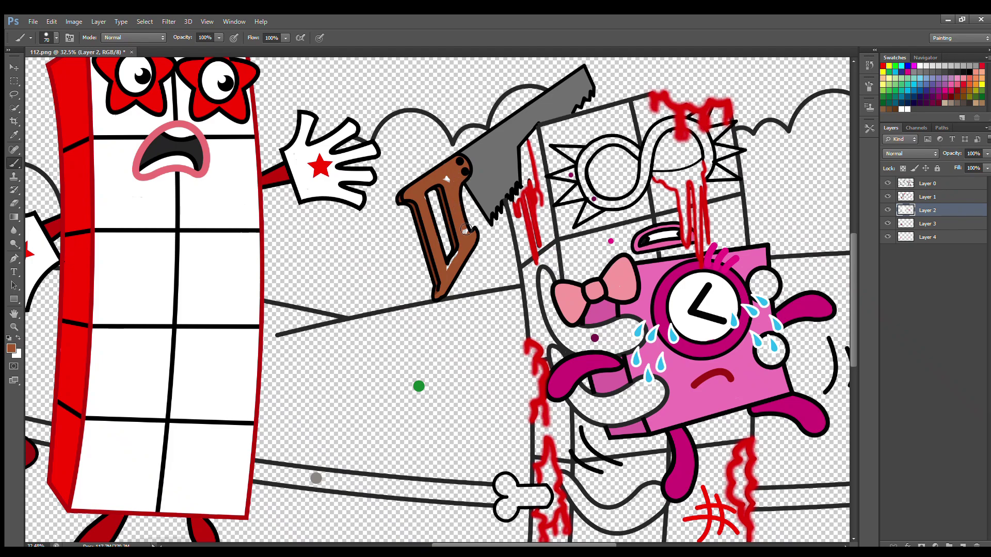
# On Layer 1, fill both lenses of the infinity-shaped glasses with sampled white.
pyautogui.scroll(-1, 846, 261)
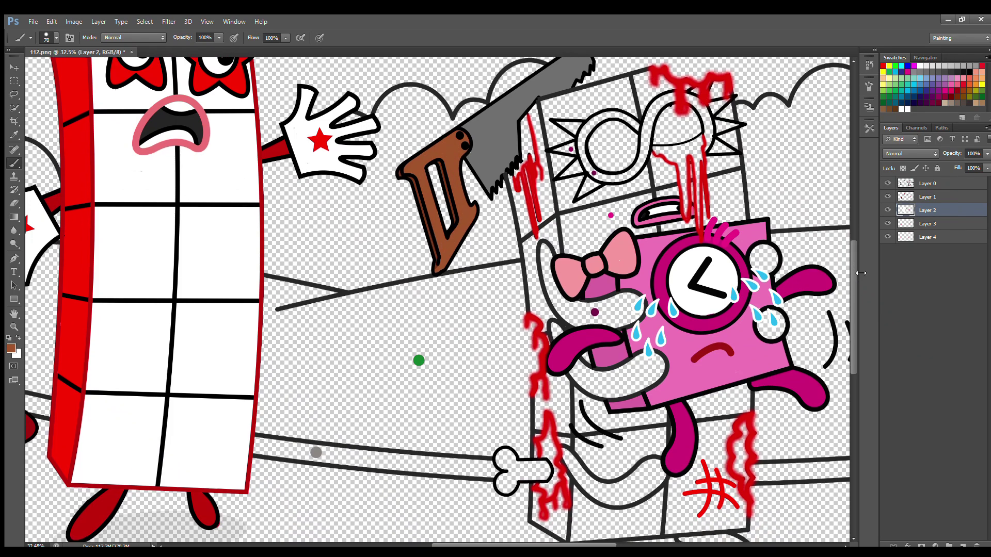
pyautogui.click(927, 197)
pyautogui.keyDown('alt'); pyautogui.click(629, 151); pyautogui.keyUp('alt')
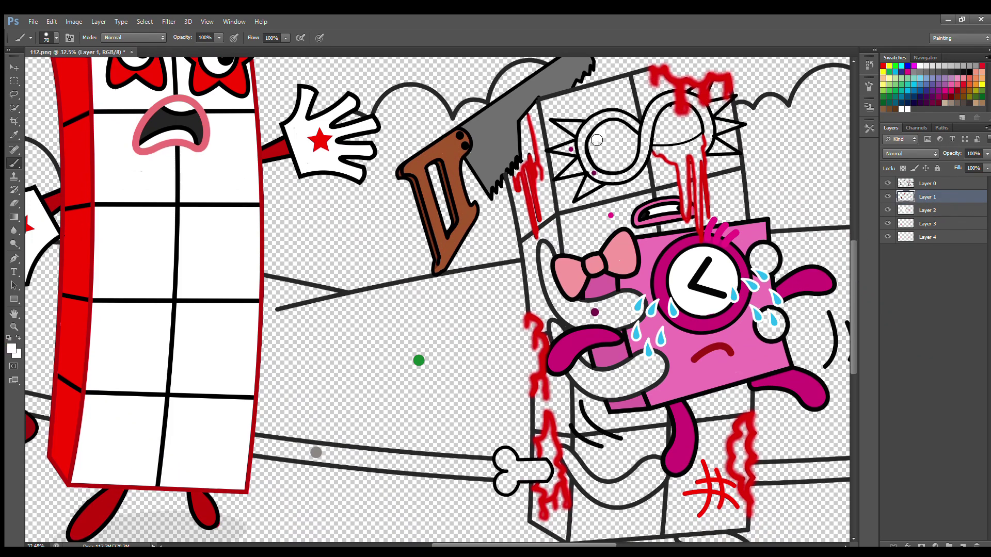
pyautogui.moveTo(596, 140)
pyautogui.mouseDown()
pyautogui.moveTo(611, 166)
pyautogui.moveTo(632, 153)
pyautogui.moveTo(630, 136)
pyautogui.moveTo(610, 128)
pyautogui.moveTo(630, 153)
pyautogui.moveTo(695, 133)
pyautogui.moveTo(679, 120)
pyautogui.mouseUp()
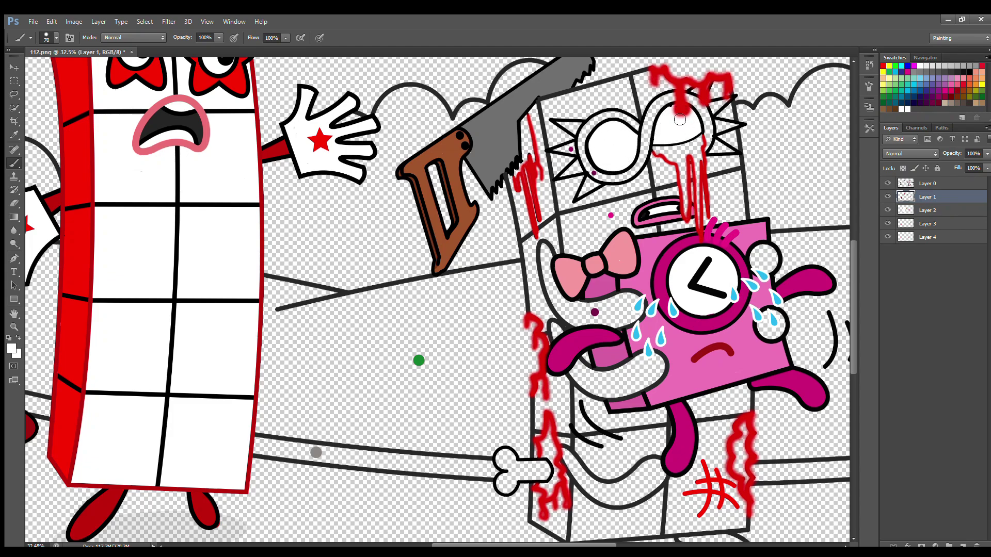
# Paint the infinity-shaped glasses' frame sampled dark purple on Layer 2 and their spikes a brighter purple on Layer 3.
pyautogui.click(928, 210)
pyautogui.keyDown('alt'); pyautogui.click(594, 173); pyautogui.keyUp('alt')
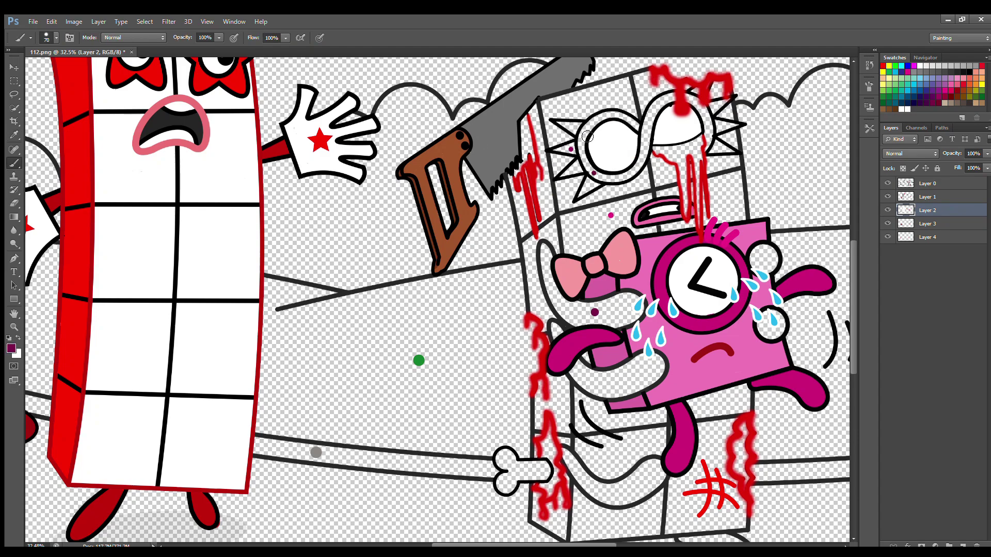
pyautogui.moveTo(582, 131)
pyautogui.mouseDown()
pyautogui.moveTo(595, 174)
pyautogui.moveTo(620, 178)
pyautogui.moveTo(640, 164)
pyautogui.moveTo(652, 114)
pyautogui.moveTo(674, 98)
pyautogui.moveTo(700, 105)
pyautogui.moveTo(710, 128)
pyautogui.moveTo(700, 120)
pyautogui.moveTo(653, 124)
pyautogui.moveTo(645, 135)
pyautogui.moveTo(620, 118)
pyautogui.moveTo(595, 134)
pyautogui.mouseUp()
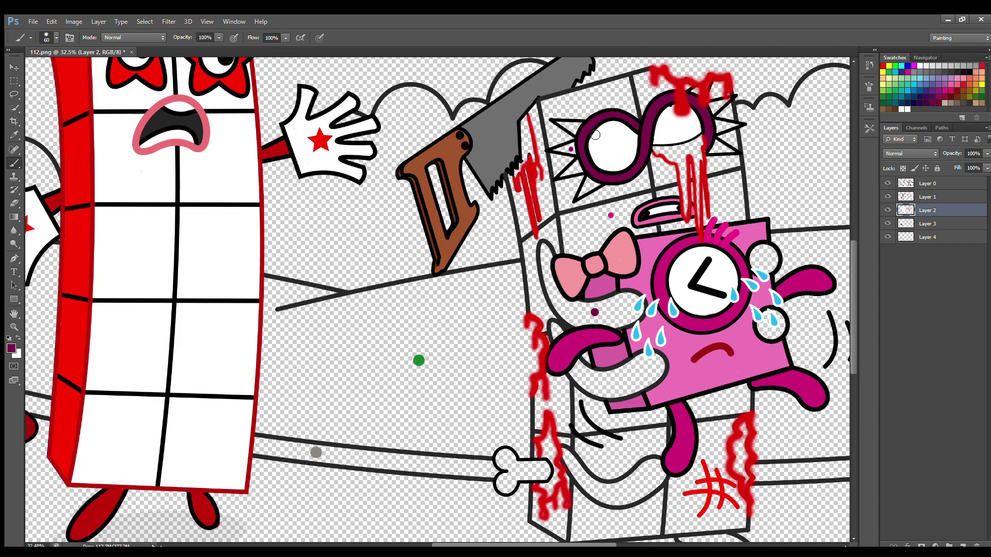
pyautogui.click(927, 224)
pyautogui.press('i')
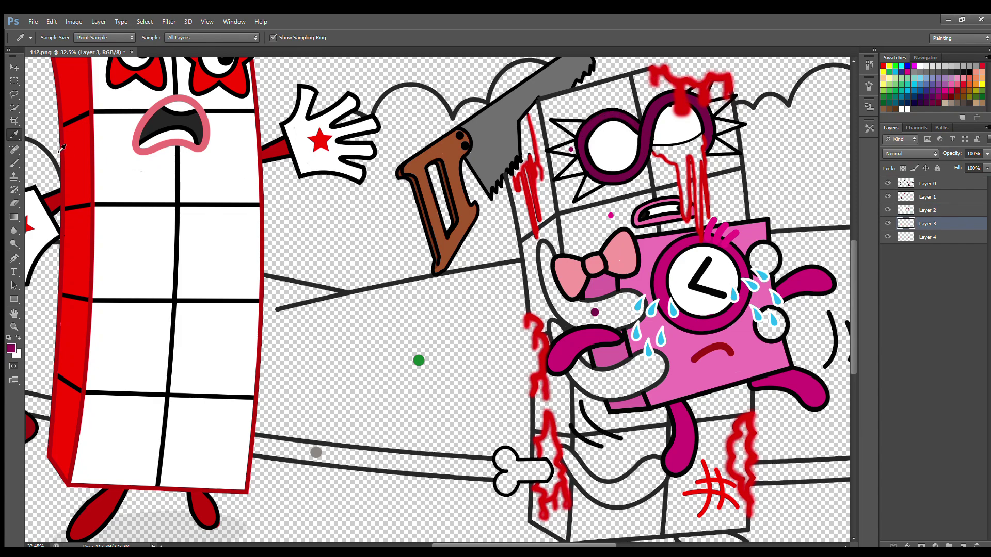
pyautogui.press('b')
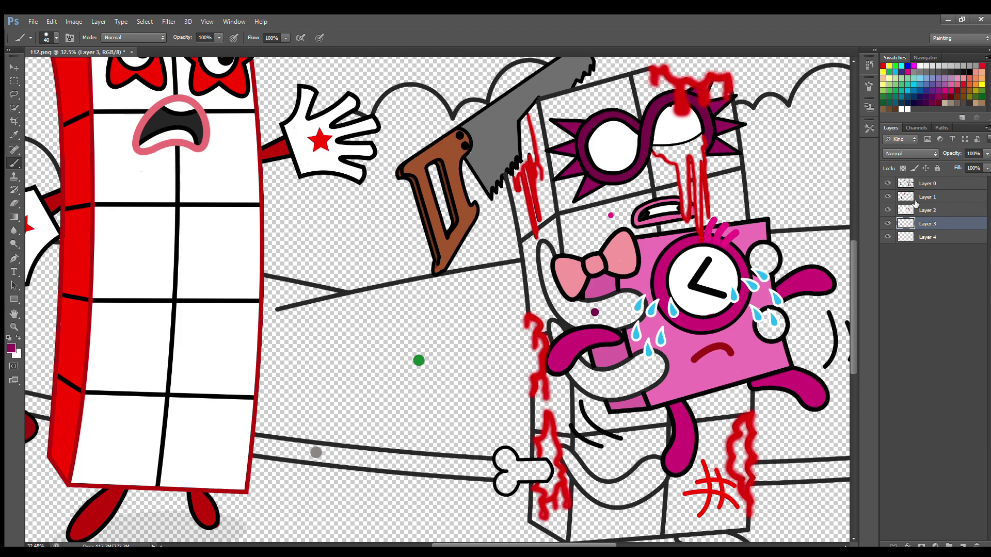
# On Layer 2, fill the blood outlines beside the saw blade and below the right lens with sampled dark red.
pyautogui.click(926, 211)
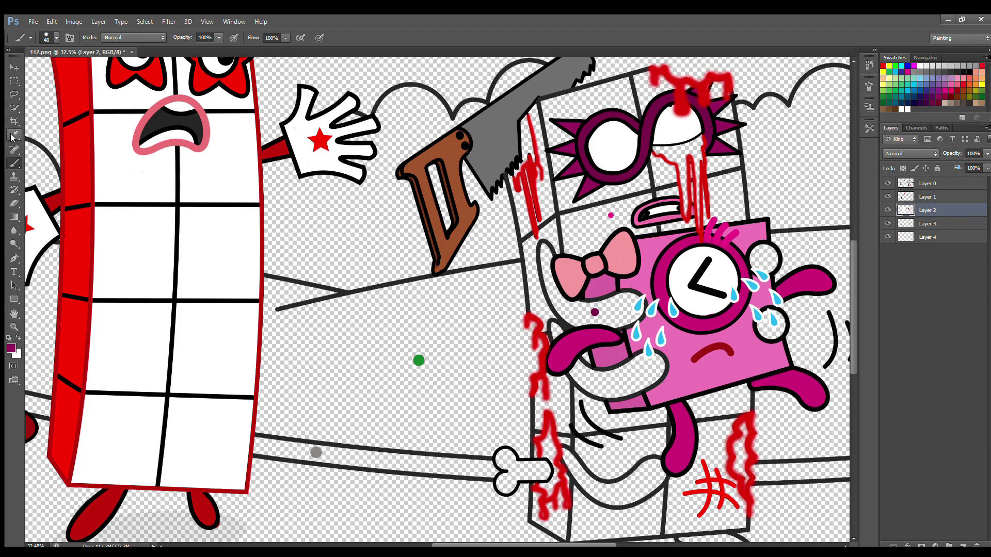
pyautogui.keyDown('alt'); pyautogui.click(529, 170); pyautogui.keyUp('alt')
pyautogui.press(']')
pyautogui.press(']')
pyautogui.scroll(-1, 501, 137)
pyautogui.moveTo(521, 120); pyautogui.dragTo(530, 160)
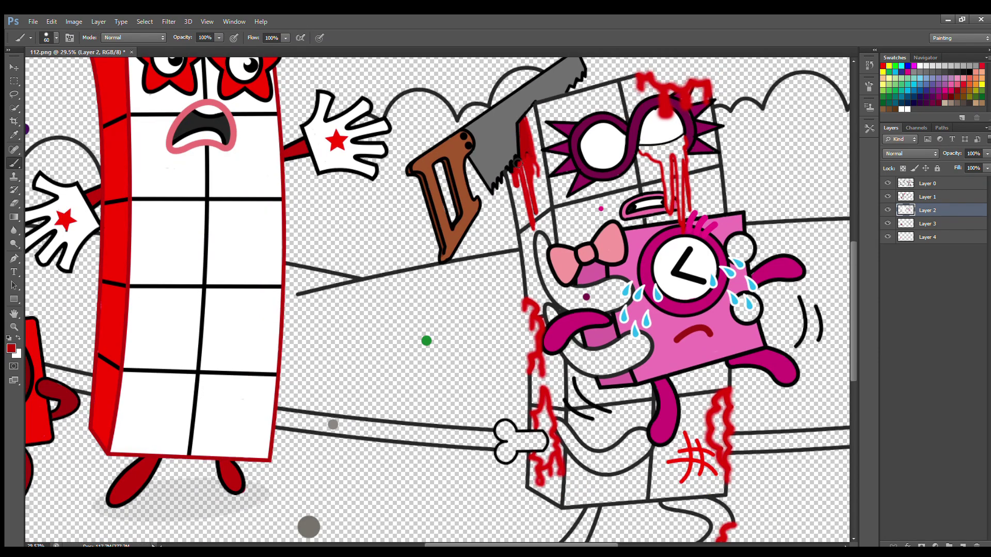
pyautogui.moveTo(643, 149)
pyautogui.mouseDown()
pyautogui.moveTo(669, 174)
pyautogui.moveTo(668, 206)
pyautogui.moveTo(680, 213)
pyautogui.moveTo(680, 147)
pyautogui.mouseUp()
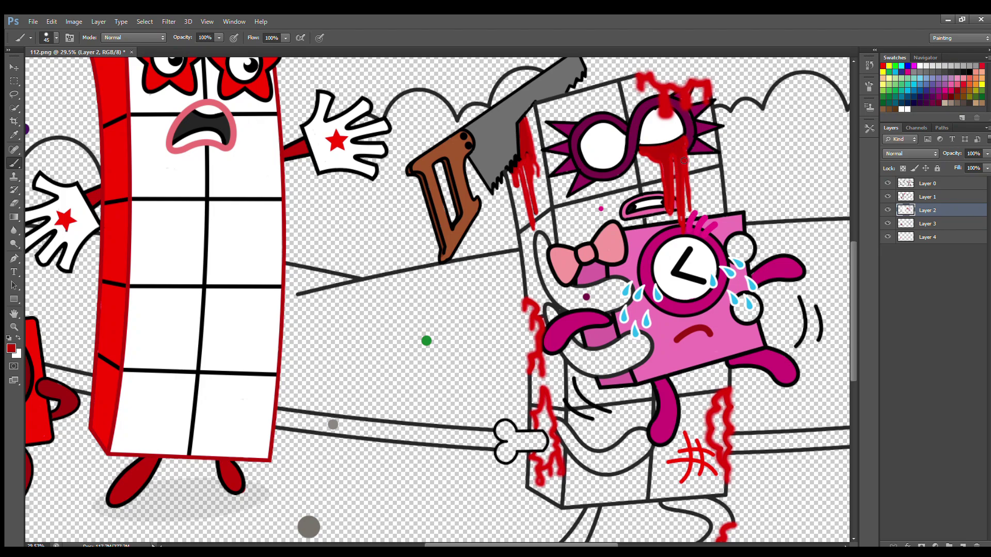
# Fill the blood patches on both edges of the sawn character's lower body with the same dark red.
pyautogui.moveTo(726, 406); pyautogui.dragTo(721, 448)
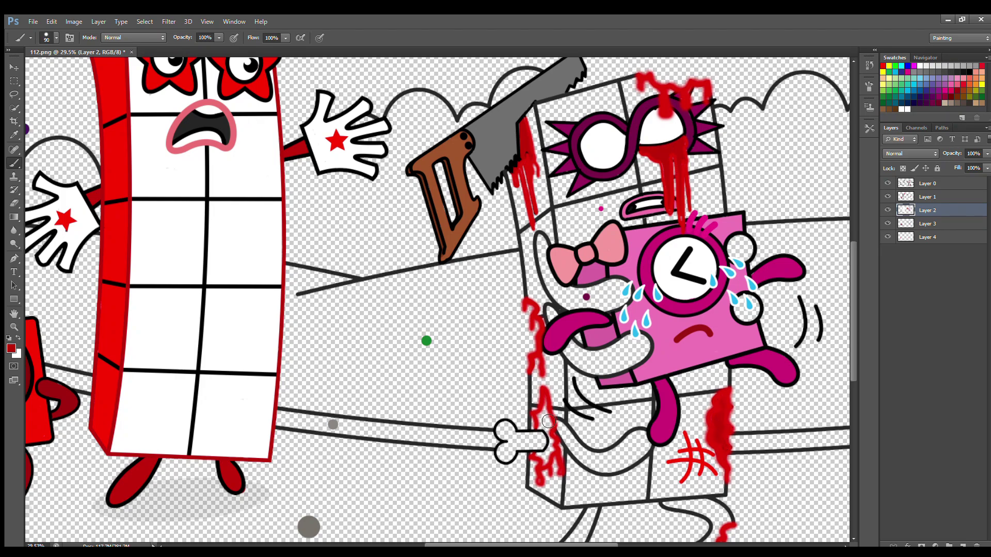
pyautogui.press('[')
pyautogui.moveTo(548, 421); pyautogui.dragTo(545, 428)
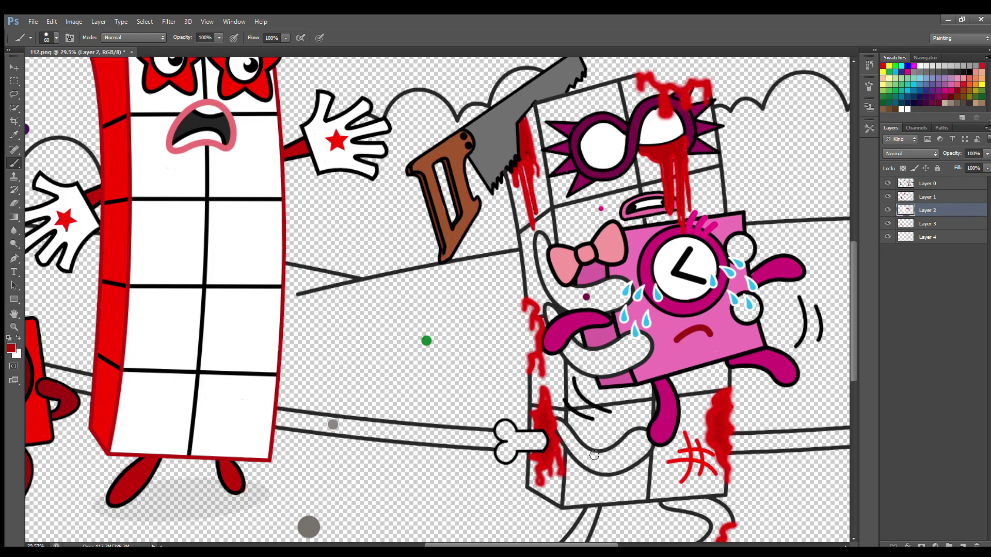
# On Layer 4, paint the sawn character's legs with the purple sampled from the glasses' spikes.
pyautogui.scroll(-1, 540, 352)
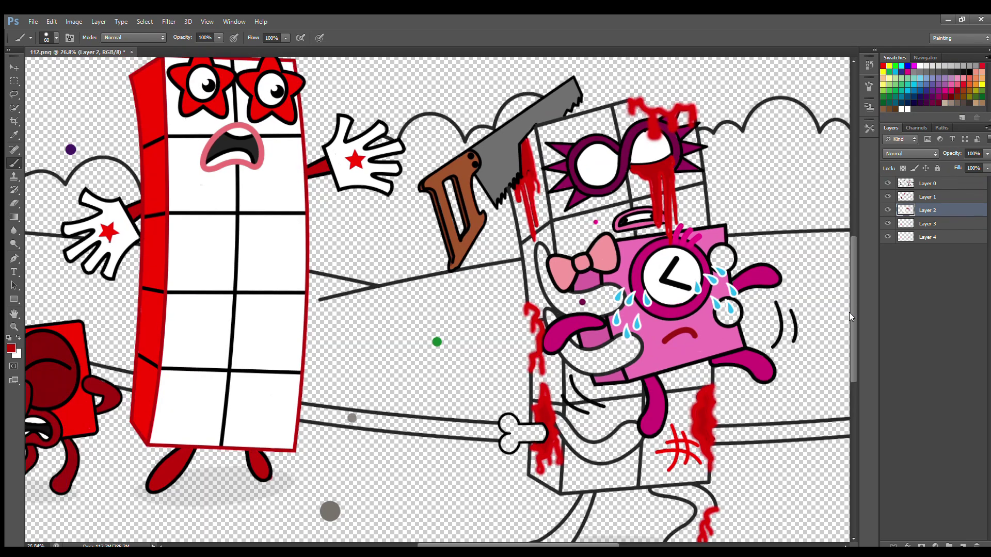
pyautogui.scroll(-1, 796, 315)
pyautogui.click(933, 237)
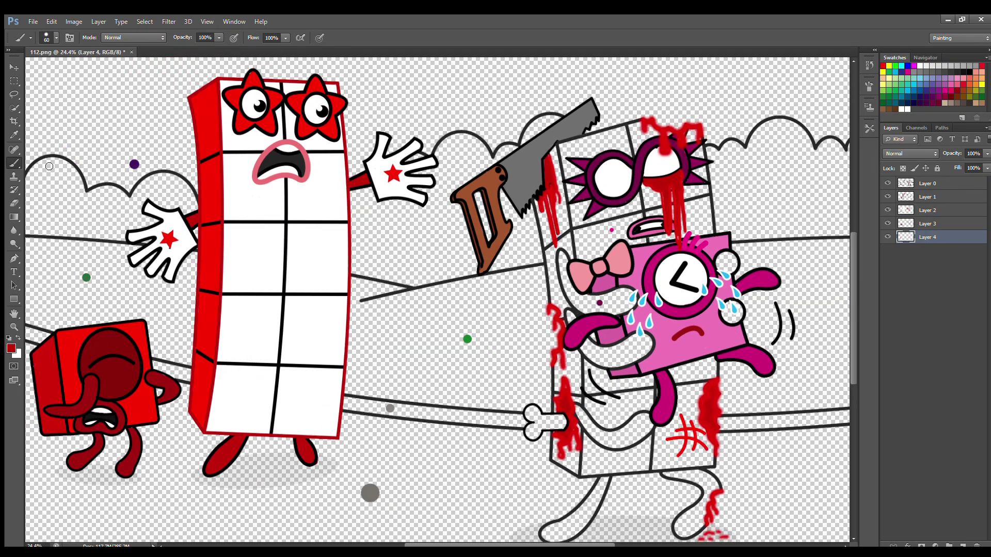
pyautogui.keyDown('alt'); pyautogui.click(594, 208); pyautogui.keyUp('alt')
pyautogui.scroll(-1, 850, 371)
pyautogui.moveTo(605, 466)
pyautogui.mouseDown()
pyautogui.moveTo(579, 504)
pyautogui.moveTo(546, 525)
pyautogui.moveTo(568, 528)
pyautogui.moveTo(607, 472)
pyautogui.moveTo(579, 511)
pyautogui.mouseUp()
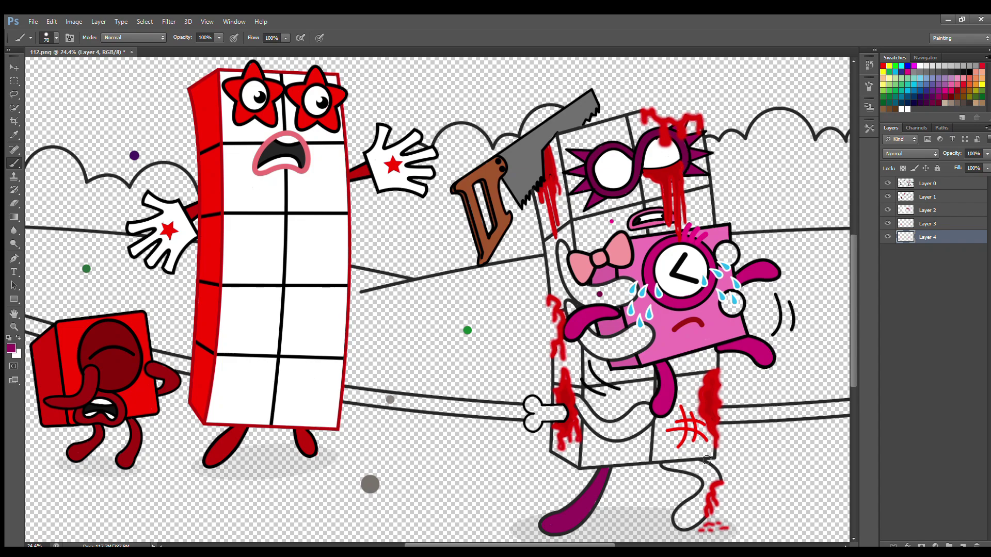
pyautogui.moveTo(707, 459)
pyautogui.mouseDown()
pyautogui.moveTo(667, 464)
pyautogui.moveTo(698, 472)
pyautogui.moveTo(700, 496)
pyautogui.moveTo(694, 522)
pyautogui.mouseUp()
# Repaint the sawn character's legs on Layer 4 with the darker purple sampled from the glasses' frame.
pyautogui.press('i')
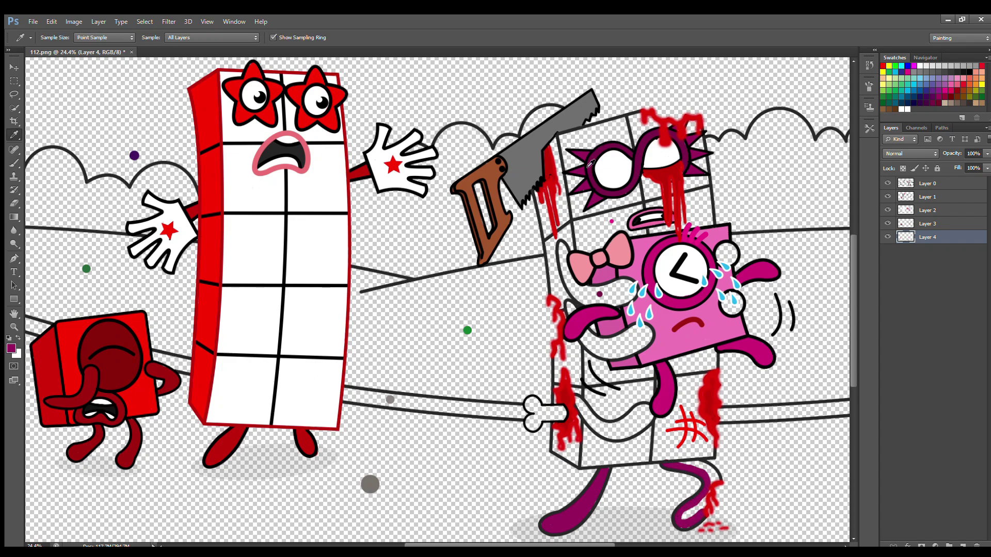
pyautogui.click(590, 164)
pyautogui.press('b')
pyautogui.moveTo(602, 473)
pyautogui.mouseDown()
pyautogui.moveTo(554, 519)
pyautogui.moveTo(568, 529)
pyautogui.moveTo(602, 479)
pyautogui.mouseUp()
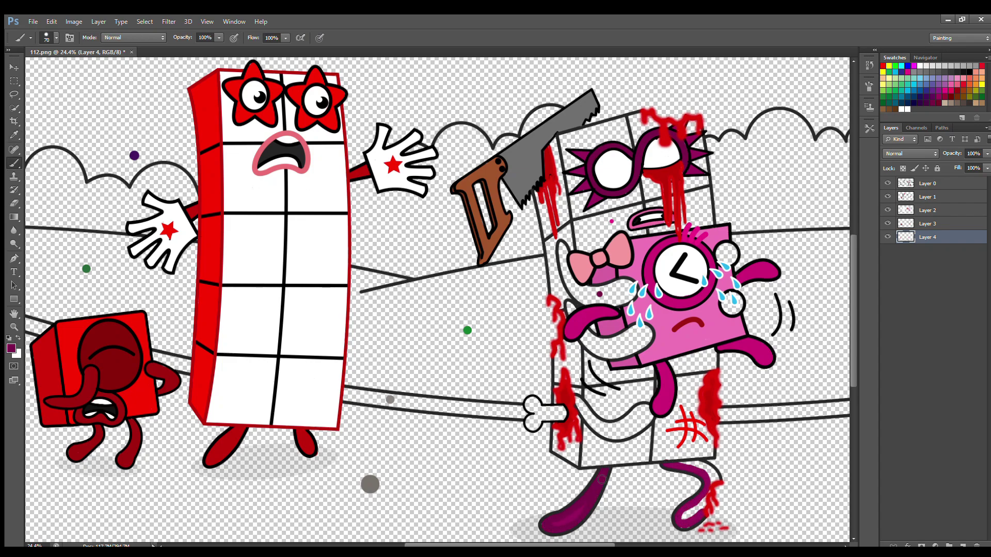
pyautogui.moveTo(671, 464)
pyautogui.mouseDown()
pyautogui.moveTo(700, 472)
pyautogui.moveTo(698, 502)
pyautogui.moveTo(680, 524)
pyautogui.moveTo(693, 512)
pyautogui.moveTo(700, 465)
pyautogui.mouseUp()
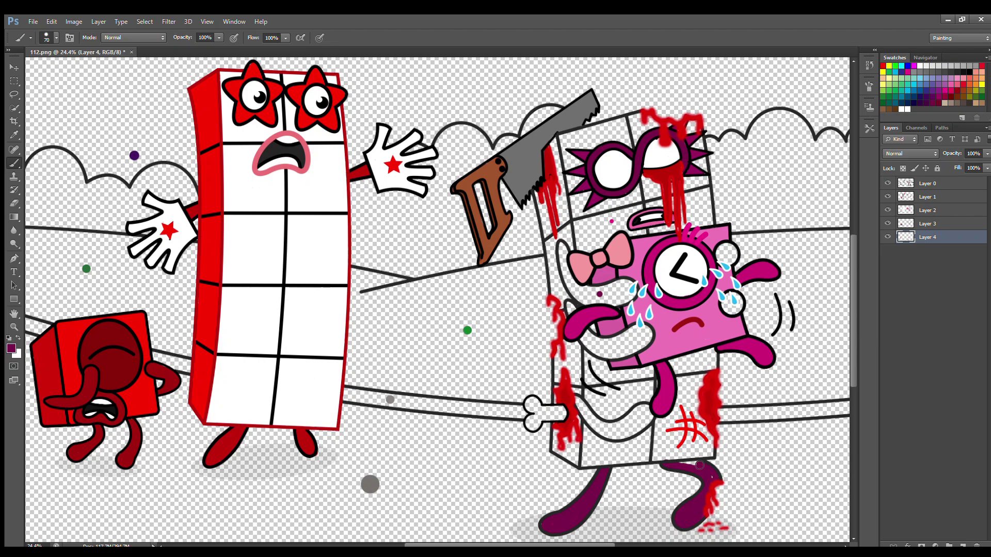
# Add a layer below Layer 4 and paint the sawn character's arms and the hands gripping the tilted cube dark purple.
pyautogui.click(963, 545)
pyautogui.moveTo(572, 395)
pyautogui.mouseDown()
pyautogui.moveTo(613, 426)
pyautogui.moveTo(650, 413)
pyautogui.moveTo(630, 433)
pyautogui.moveTo(598, 428)
pyautogui.moveTo(577, 402)
pyautogui.mouseUp()
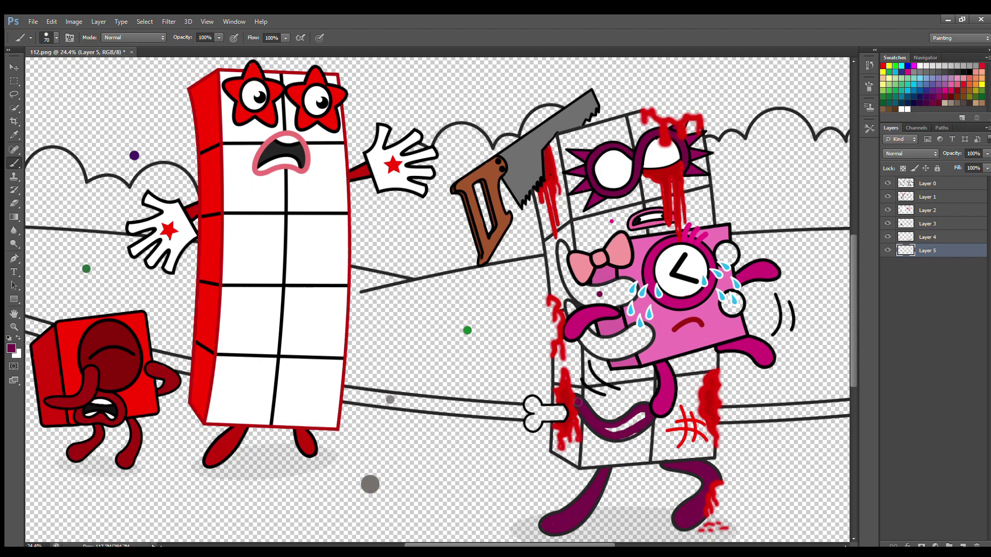
pyautogui.moveTo(611, 435); pyautogui.dragTo(644, 413)
pyautogui.moveTo(576, 318)
pyautogui.mouseDown()
pyautogui.moveTo(600, 341)
pyautogui.moveTo(651, 331)
pyautogui.moveTo(628, 354)
pyautogui.moveTo(592, 350)
pyautogui.moveTo(634, 344)
pyautogui.mouseUp()
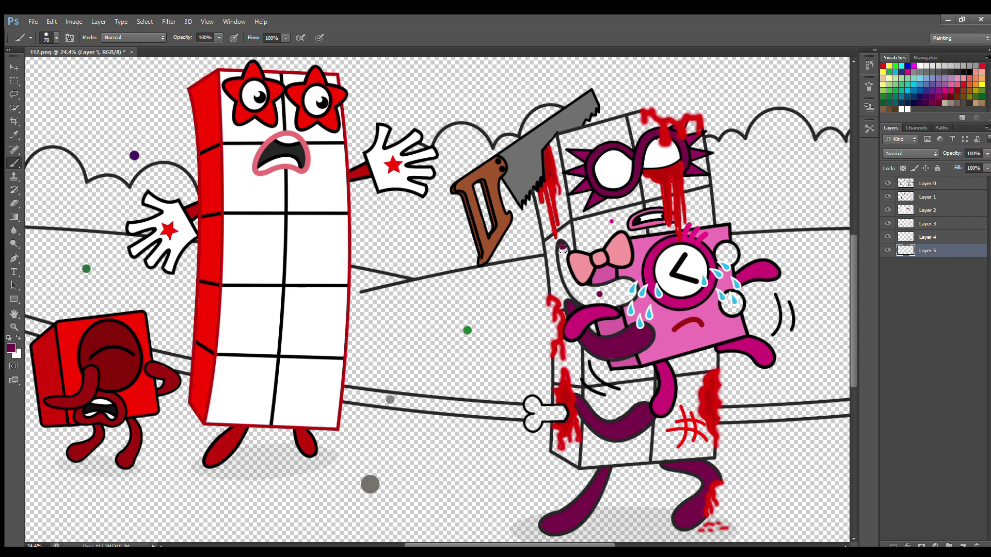
pyautogui.moveTo(563, 249)
pyautogui.mouseDown()
pyautogui.moveTo(566, 279)
pyautogui.moveTo(595, 303)
pyautogui.moveTo(628, 300)
pyautogui.moveTo(620, 282)
pyautogui.moveTo(577, 280)
pyautogui.moveTo(565, 251)
pyautogui.moveTo(595, 298)
pyautogui.mouseUp()
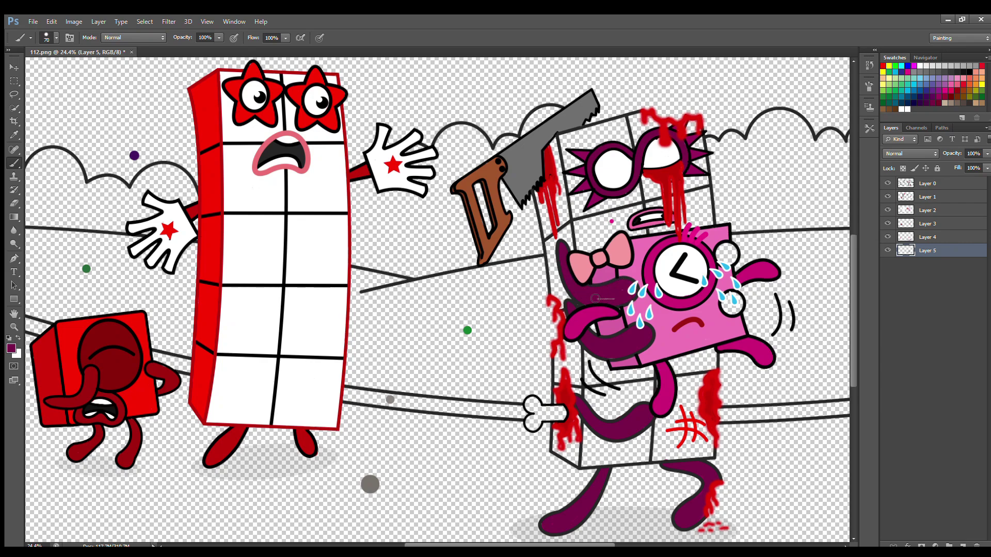
pyautogui.moveTo(717, 258); pyautogui.dragTo(730, 254)
pyautogui.moveTo(724, 307); pyautogui.dragTo(726, 306)
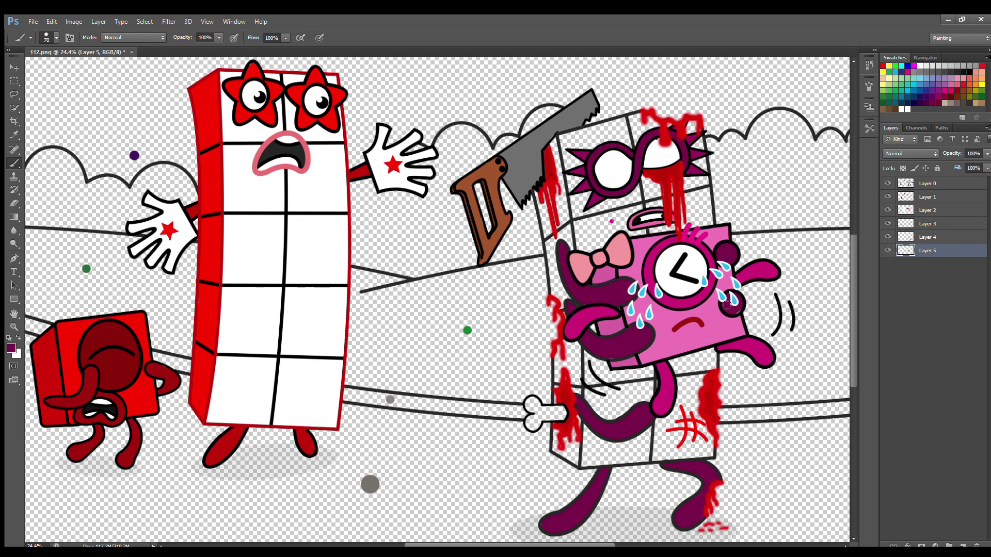
# Fill the bone with white on Layer 4, and add a new layer below Layer 5.
pyautogui.click(926, 239)
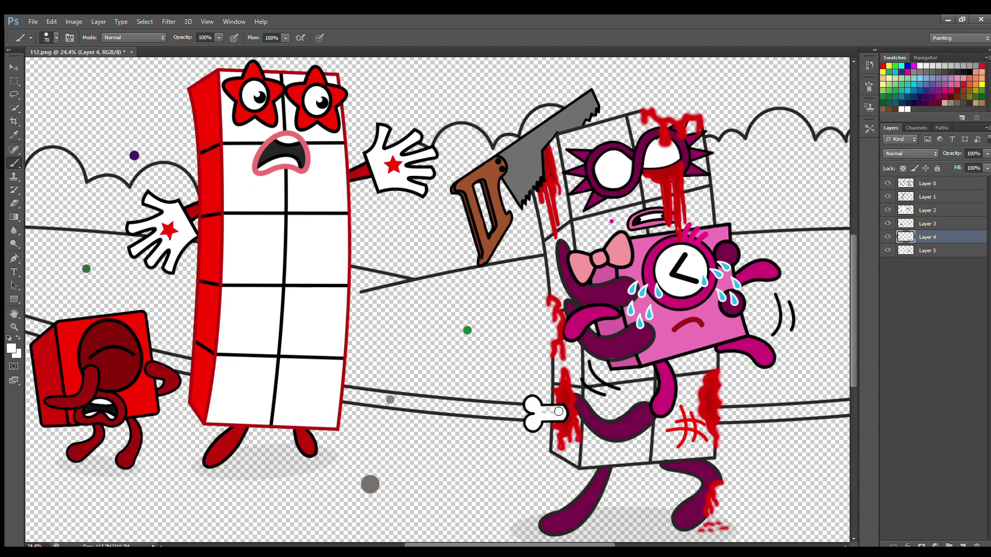
pyautogui.click(963, 546)
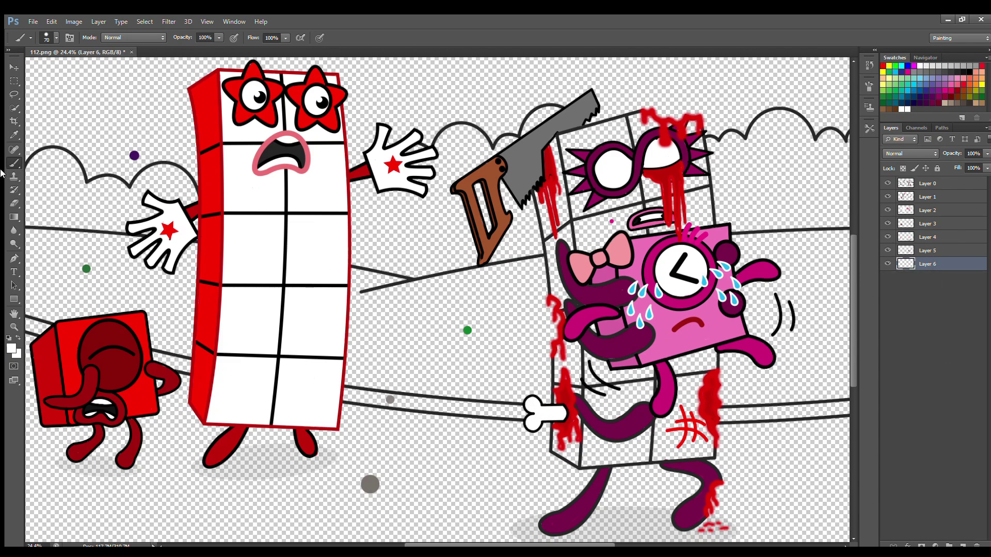
# Sample magenta from the reference dot above the bow, erase that dot on Layer 0, and return to Layer 6 with the brush.
pyautogui.press('i')
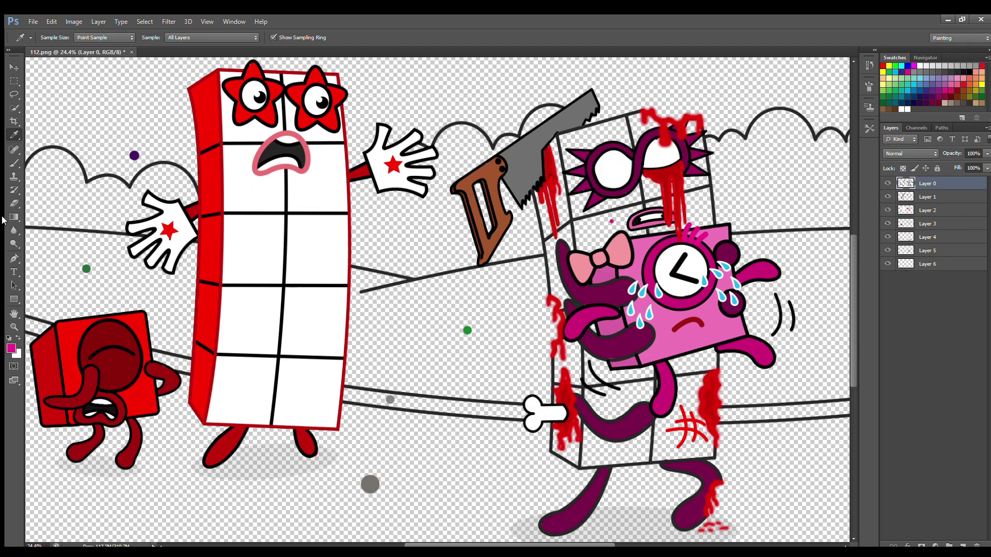
pyautogui.press('e')
pyautogui.press('b')
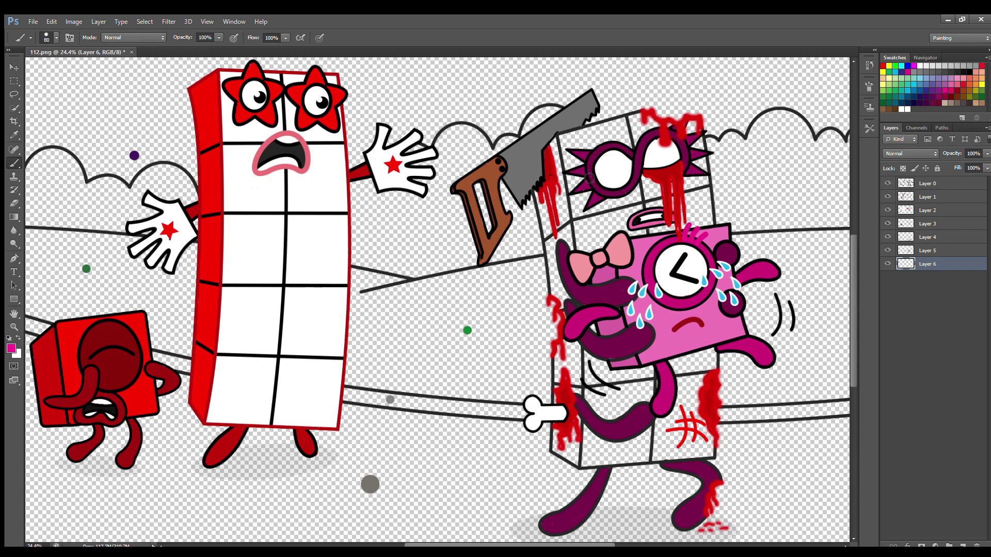
# Paint the front face of the sawn character's body magenta on Layer 6, beneath the glasses and the tilted cube.
pyautogui.moveTo(564, 139); pyautogui.dragTo(582, 251)
pyautogui.moveTo(592, 327)
pyautogui.mouseDown()
pyautogui.moveTo(588, 452)
pyautogui.moveTo(601, 460)
pyautogui.moveTo(698, 456)
pyautogui.moveTo(712, 431)
pyautogui.mouseUp()
pyautogui.moveTo(712, 371); pyautogui.dragTo(715, 344)
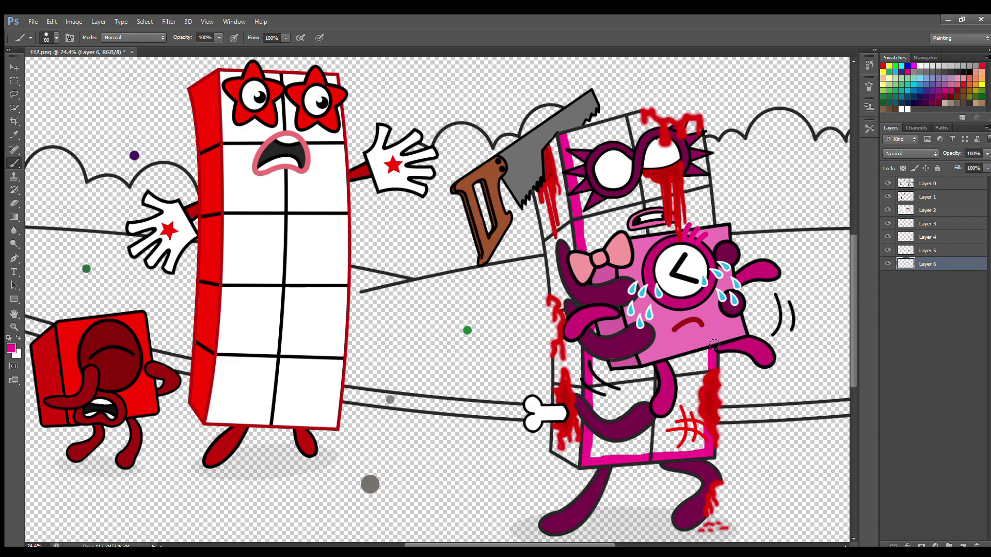
pyautogui.moveTo(710, 226)
pyautogui.mouseDown()
pyautogui.moveTo(700, 140)
pyautogui.moveTo(606, 130)
pyautogui.moveTo(568, 138)
pyautogui.moveTo(586, 191)
pyautogui.moveTo(692, 155)
pyautogui.moveTo(693, 199)
pyautogui.moveTo(670, 238)
pyautogui.mouseUp()
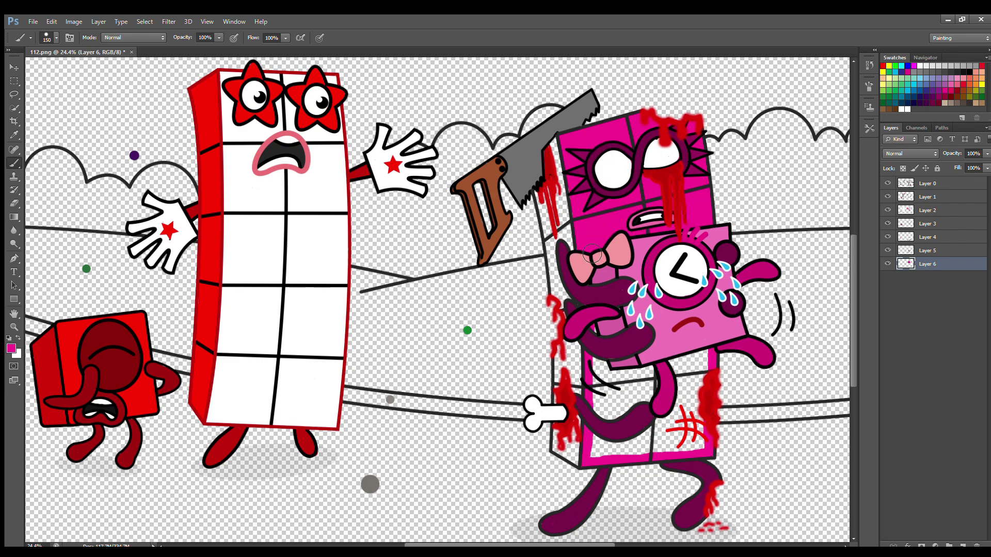
pyautogui.moveTo(598, 360)
pyautogui.mouseDown()
pyautogui.moveTo(685, 366)
pyautogui.moveTo(619, 398)
pyautogui.moveTo(664, 410)
pyautogui.moveTo(602, 431)
pyautogui.moveTo(610, 457)
pyautogui.moveTo(698, 451)
pyautogui.moveTo(680, 410)
pyautogui.moveTo(692, 431)
pyautogui.moveTo(612, 421)
pyautogui.mouseUp()
# Add a layer below Layer 6 and paint the sawn character's narrow side face a darker magenta.
pyautogui.click(963, 545)
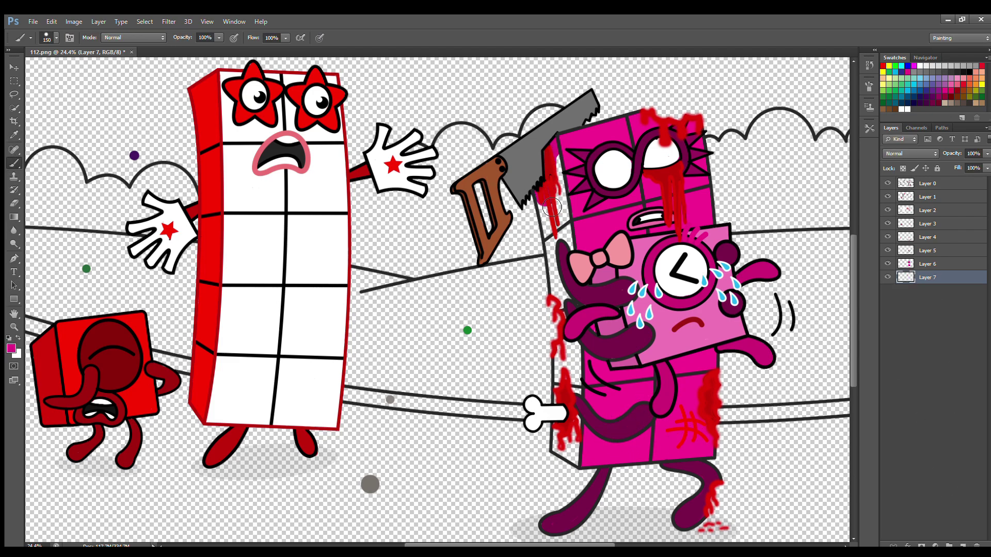
pyautogui.moveTo(551, 206)
pyautogui.mouseDown()
pyautogui.moveTo(572, 363)
pyautogui.moveTo(560, 448)
pyautogui.moveTo(575, 448)
pyautogui.mouseUp()
pyautogui.moveTo(584, 412); pyautogui.dragTo(562, 177)
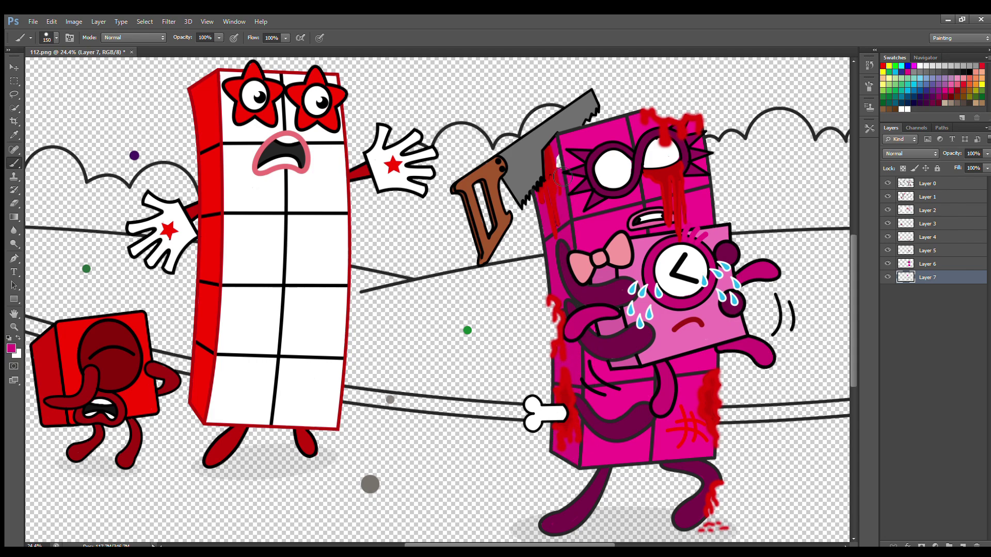
# Add a layer below Layer 7, sample gray from the reference dot on the road, and paint the whole road gray.
pyautogui.scroll(-2, 593, 213)
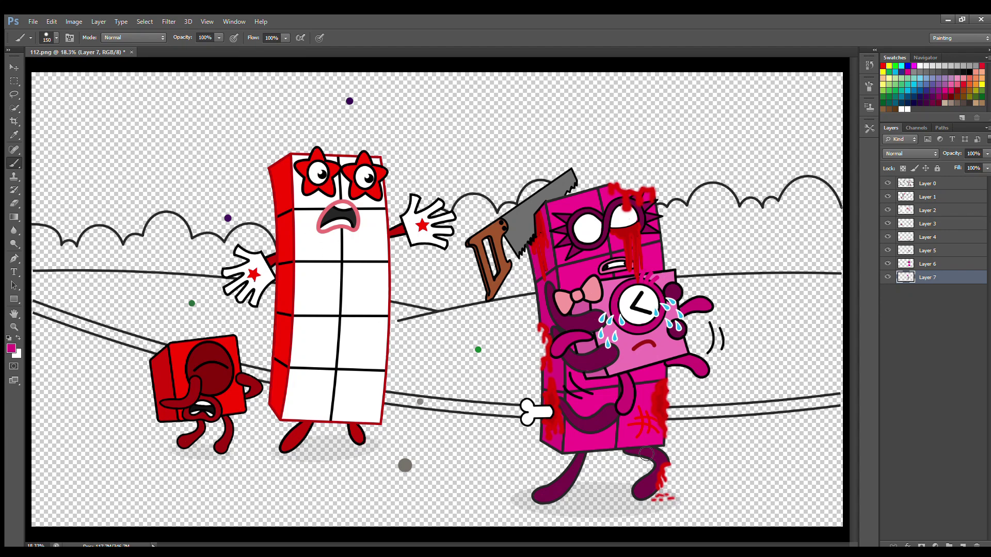
pyautogui.hotkey('ctrl', 'shift', 'alt', 'n')
pyautogui.click(13, 135)
pyautogui.click(14, 163)
pyautogui.moveTo(32, 315); pyautogui.dragTo(155, 364)
pyautogui.moveTo(258, 395); pyautogui.dragTo(264, 388)
pyautogui.moveTo(385, 410); pyautogui.dragTo(536, 431)
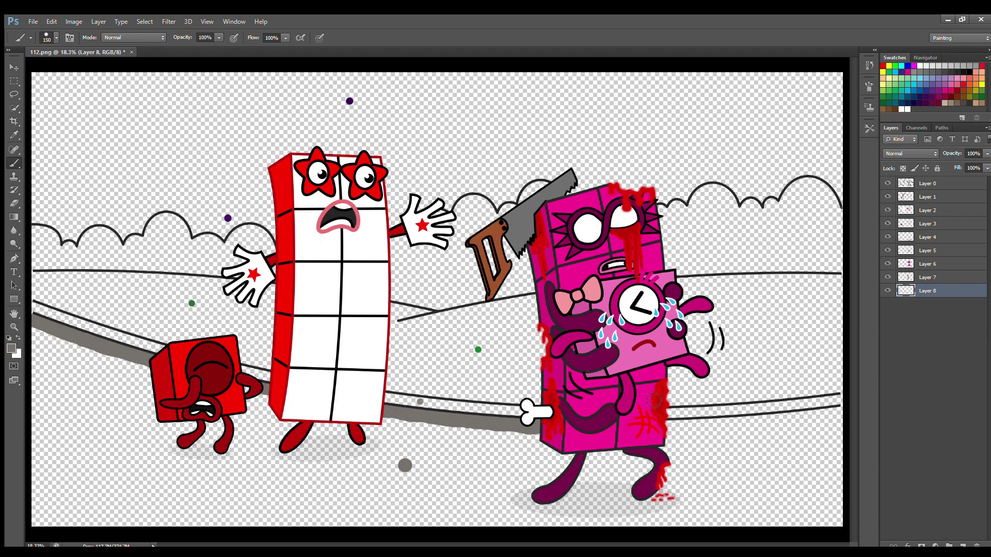
pyautogui.moveTo(668, 428)
pyautogui.mouseDown()
pyautogui.moveTo(816, 420)
pyautogui.moveTo(634, 464)
pyautogui.moveTo(713, 498)
pyautogui.moveTo(826, 518)
pyautogui.moveTo(257, 535)
pyautogui.moveTo(44, 372)
pyautogui.moveTo(271, 413)
pyautogui.moveTo(78, 402)
pyautogui.moveTo(537, 480)
pyautogui.moveTo(67, 454)
pyautogui.moveTo(212, 534)
pyautogui.moveTo(144, 518)
pyautogui.mouseUp()
# Shade the road's lower edge on Layer 8 with a lighter gray using a large 500 px brush.
pyautogui.press(']')
pyautogui.click(10, 349)
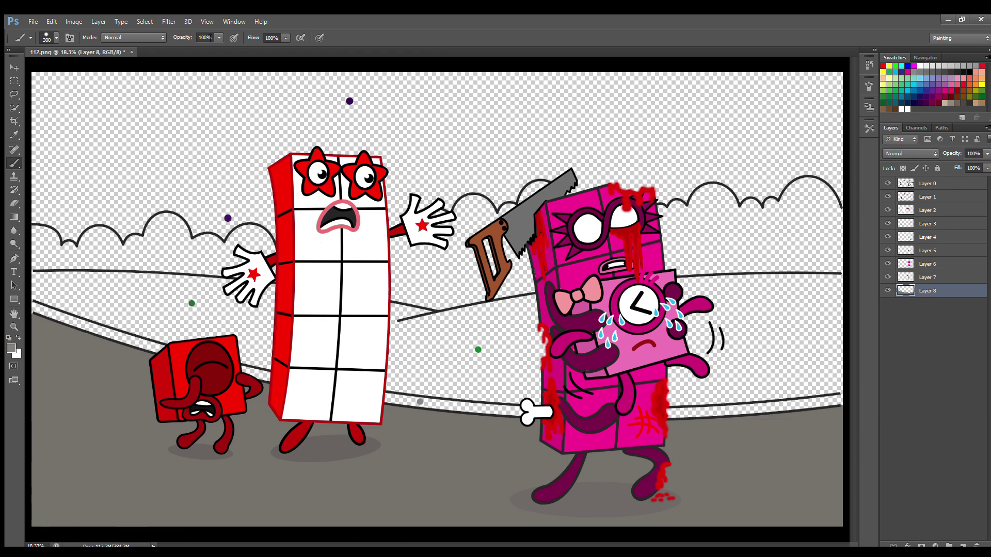
pyautogui.press(']')
pyautogui.press(']')
pyautogui.moveTo(841, 503)
pyautogui.mouseDown()
pyautogui.moveTo(457, 537)
pyautogui.moveTo(97, 511)
pyautogui.moveTo(234, 523)
pyautogui.mouseUp()
pyautogui.press('i')
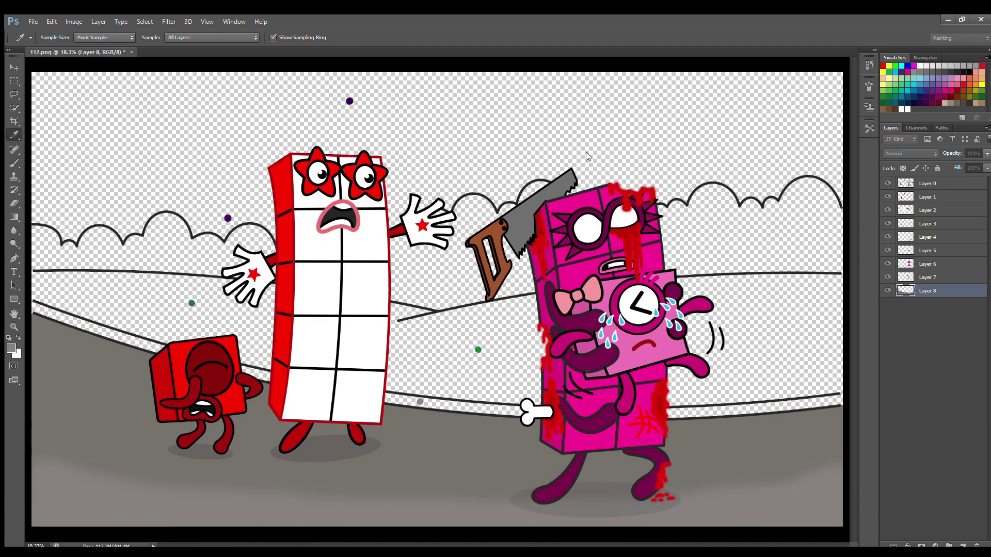
pyautogui.press('b')
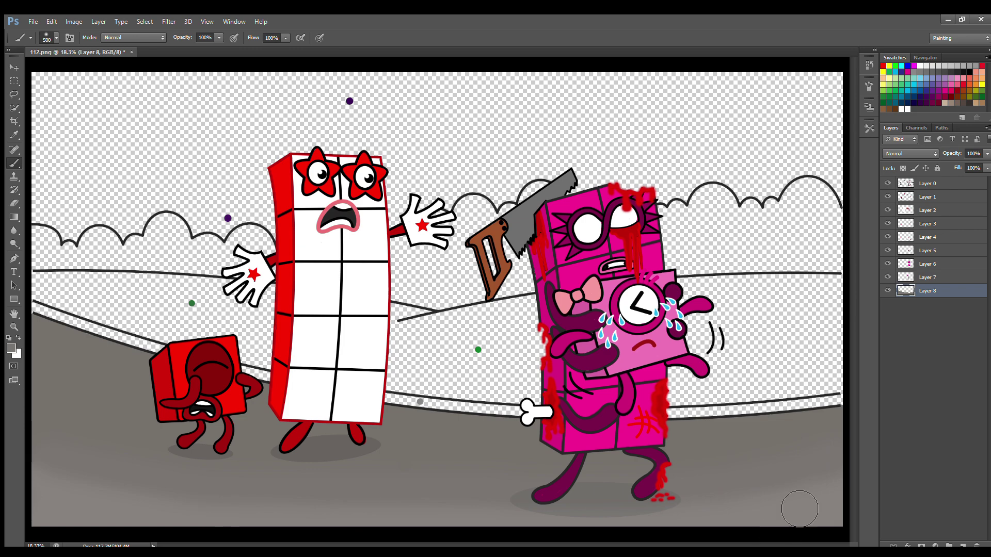
# Add a layer below Layer 8 and paint part of the curb strip behind the characters light gray with a 175 px brush.
pyautogui.click(962, 545)
pyautogui.press('i')
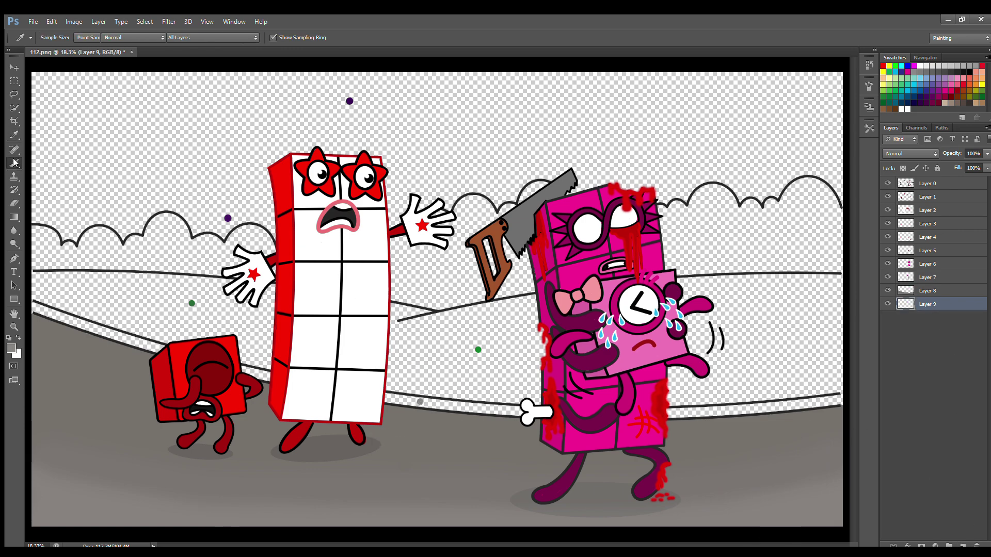
pyautogui.click(13, 163)
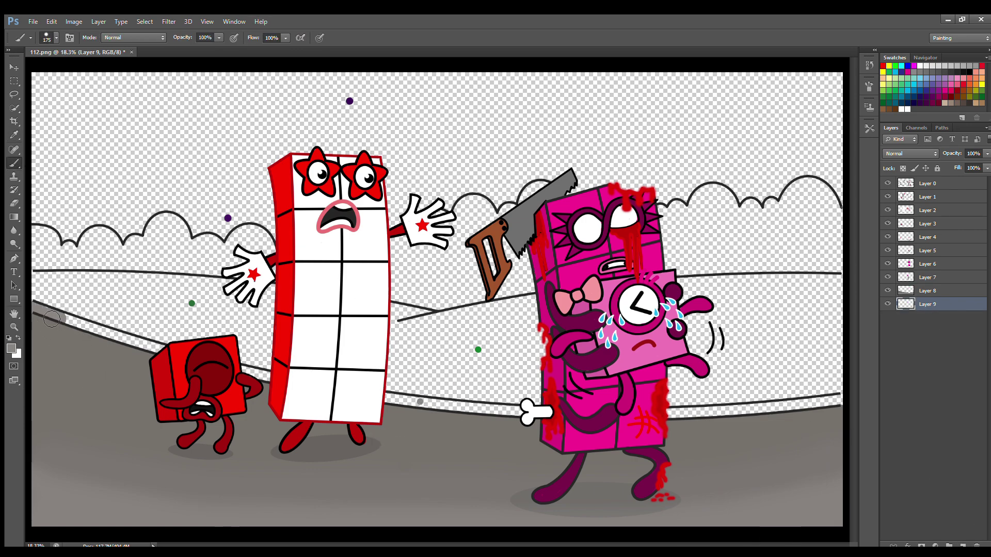
pyautogui.moveTo(52, 319); pyautogui.dragTo(263, 383)
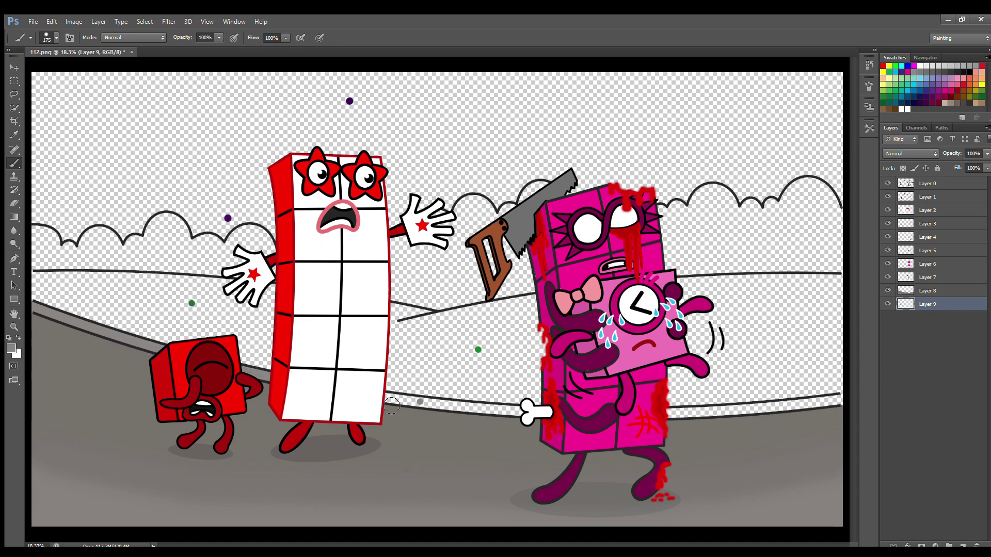
pyautogui.moveTo(391, 405); pyautogui.dragTo(424, 410)
# Repaint the entire curb strip on Layer 9 with a darker gray, covering the lighter strokes.
pyautogui.click(13, 134)
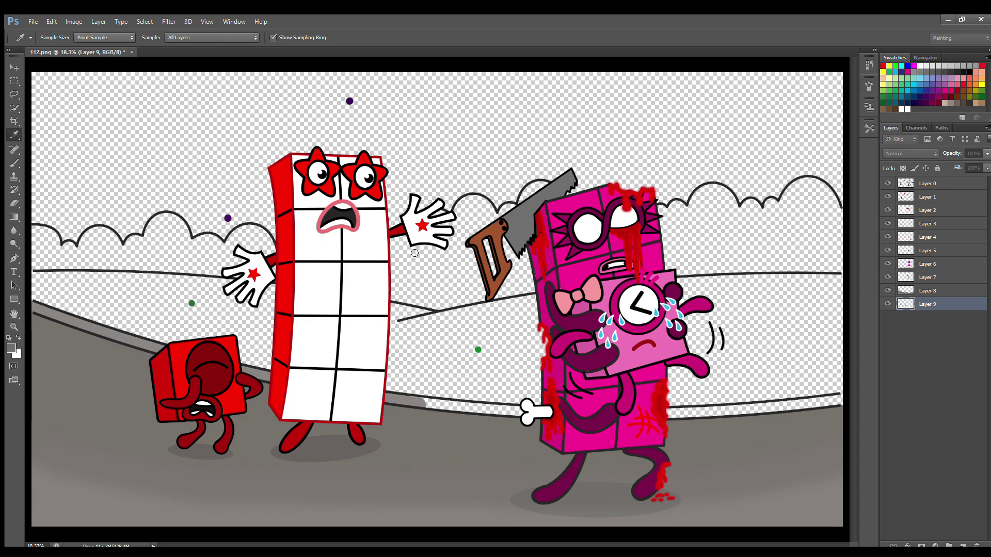
pyautogui.click(14, 163)
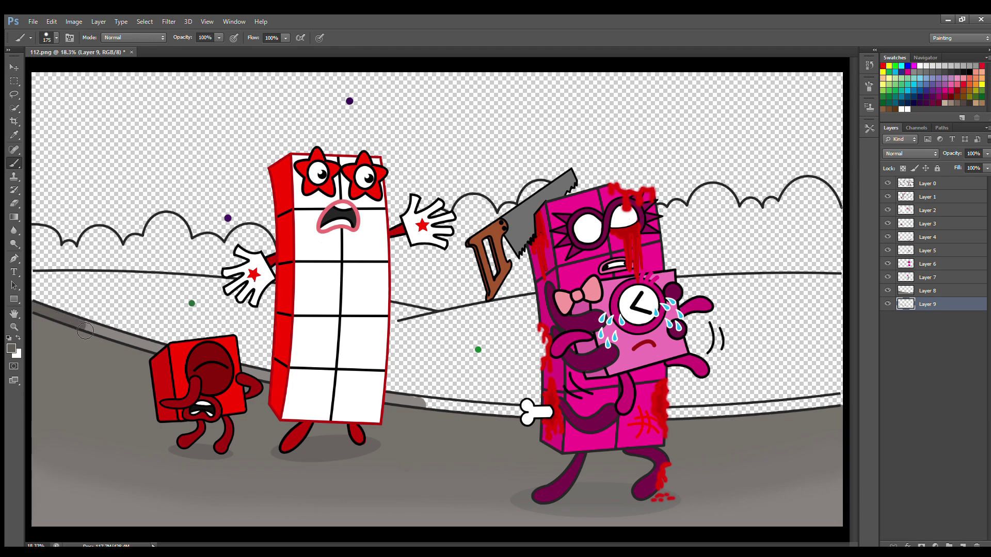
pyautogui.moveTo(244, 379); pyautogui.dragTo(510, 417)
pyautogui.moveTo(675, 425); pyautogui.dragTo(841, 402)
# Erase the gray reference dot above the curb on Layer 0 and return to Layer 9.
pyautogui.click(906, 200)
pyautogui.press('e')
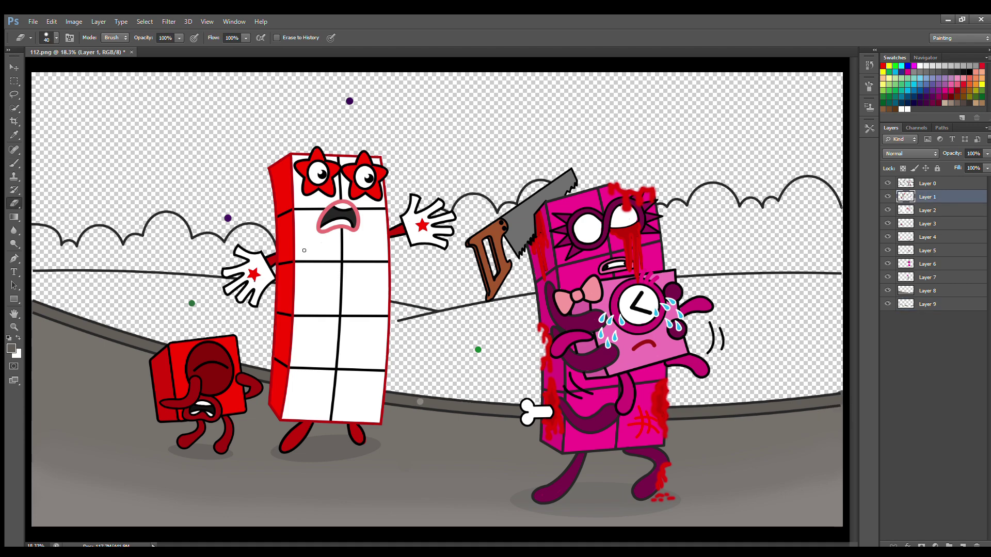
pyautogui.hotkey('alt', ']')
pyautogui.click(928, 306)
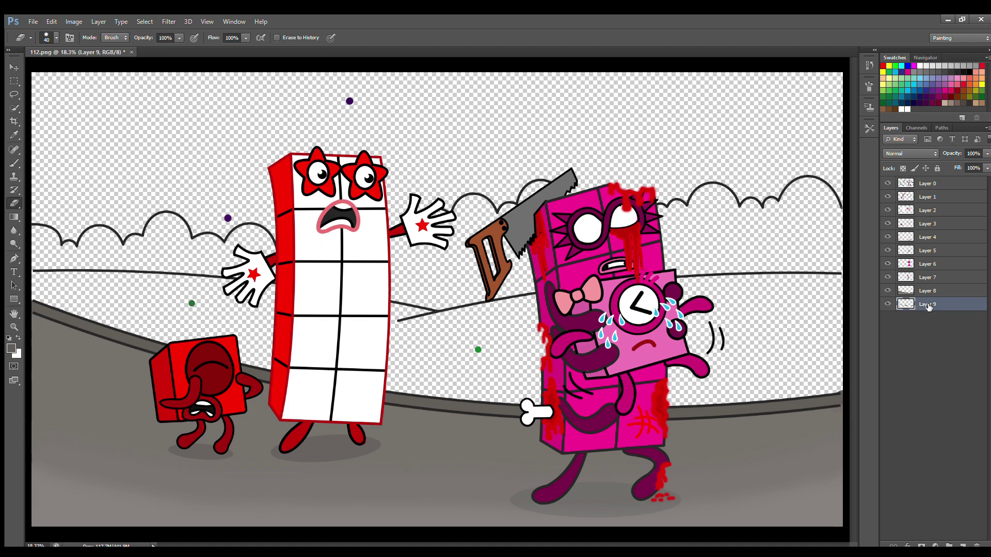
# Add a layer below Layer 9, sample green from the nearby reference dot, and paint the hill behind the sawn character green.
pyautogui.click(963, 545)
pyautogui.press('i')
pyautogui.click(478, 350)
pyautogui.press('b')
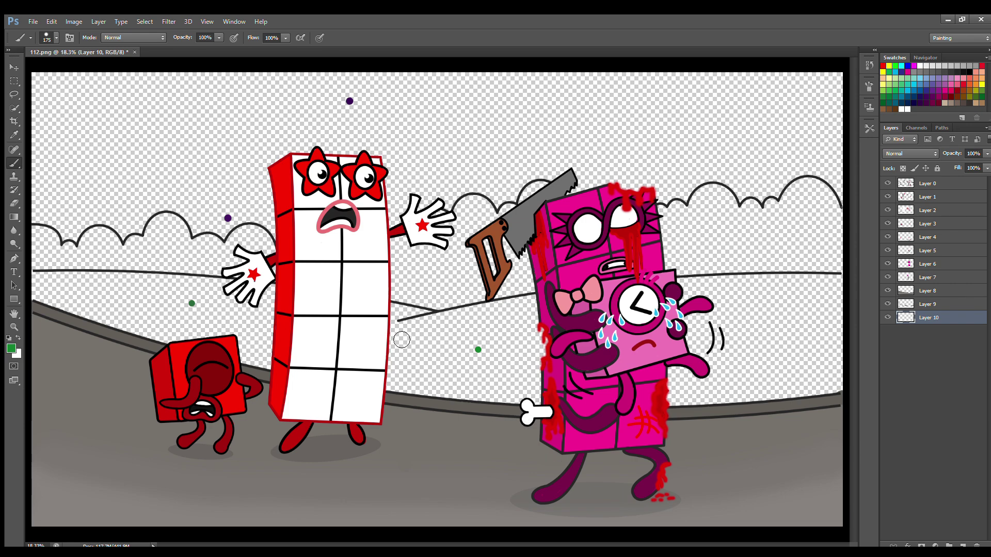
pyautogui.moveTo(402, 339)
pyautogui.mouseDown()
pyautogui.moveTo(531, 306)
pyautogui.moveTo(680, 289)
pyautogui.moveTo(844, 287)
pyautogui.moveTo(840, 295)
pyautogui.moveTo(570, 317)
pyautogui.moveTo(422, 348)
pyautogui.moveTo(544, 356)
pyautogui.moveTo(424, 396)
pyautogui.moveTo(726, 407)
pyautogui.moveTo(836, 351)
pyautogui.moveTo(835, 324)
pyautogui.moveTo(507, 382)
pyautogui.moveTo(734, 391)
pyautogui.moveTo(712, 361)
pyautogui.mouseUp()
# Shade the middle of the green hill on Layer 10 with darker green, and erase its reference dot on Layer 0.
pyautogui.press(']')
pyautogui.press(']')
pyautogui.press('e')
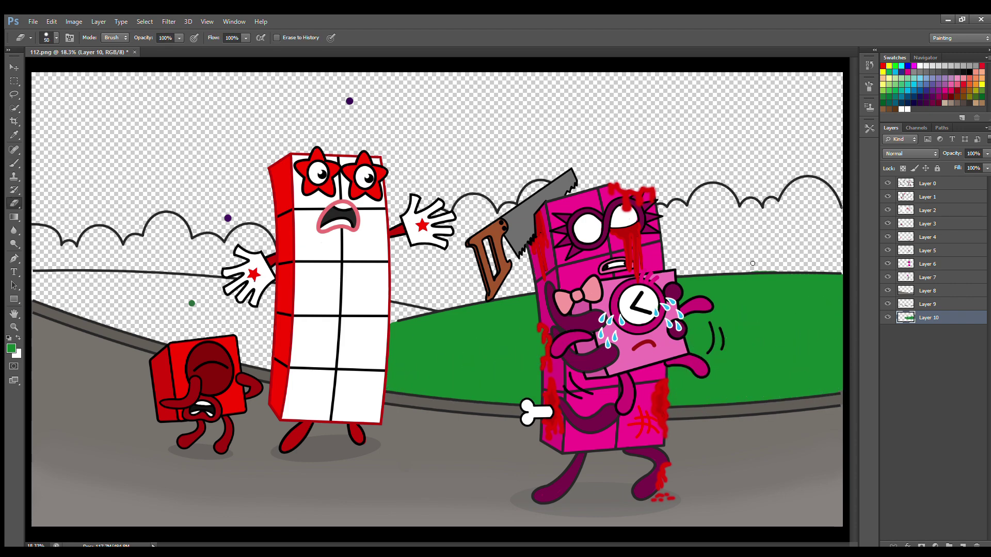
pyautogui.click(14, 135)
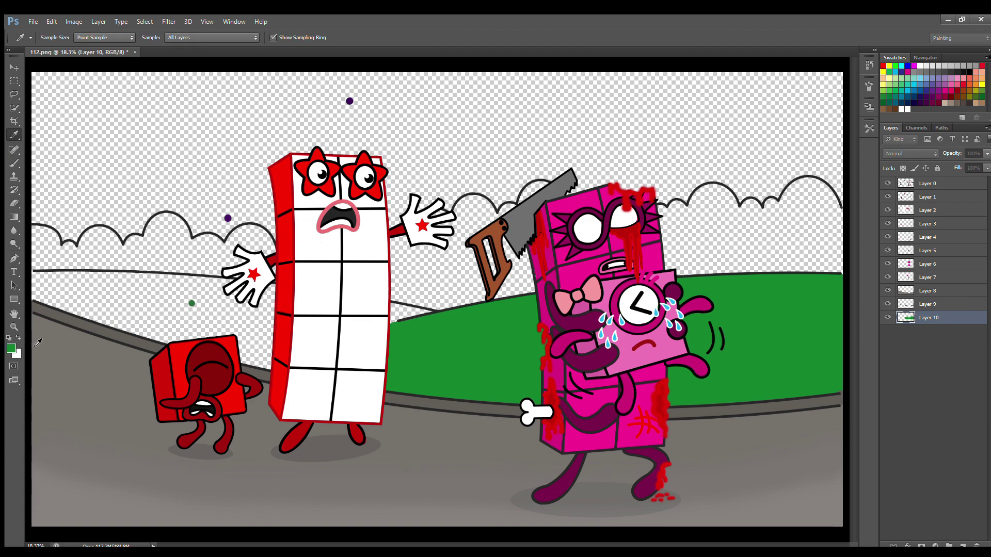
pyautogui.press('b')
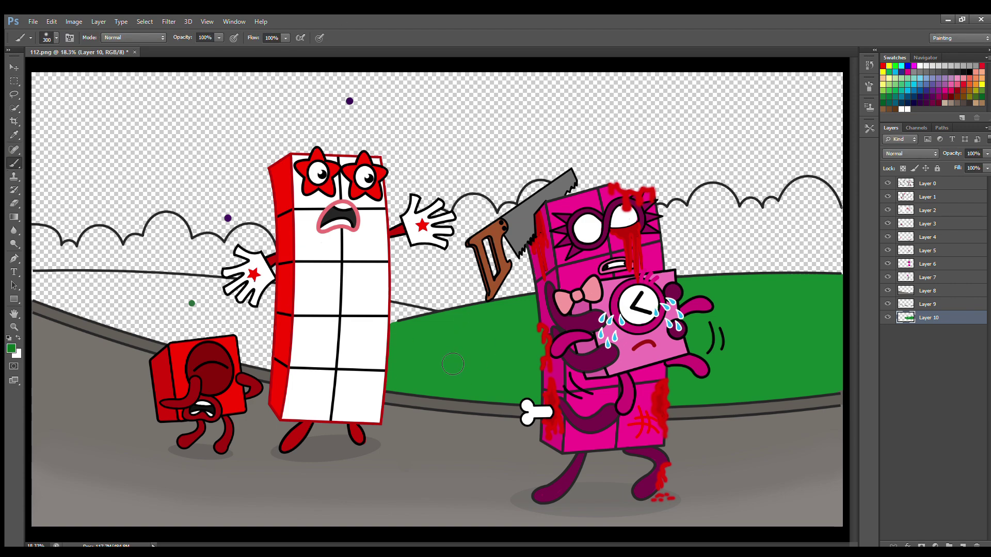
pyautogui.moveTo(453, 365)
pyautogui.mouseDown()
pyautogui.moveTo(712, 335)
pyautogui.moveTo(464, 336)
pyautogui.moveTo(790, 310)
pyautogui.mouseUp()
pyautogui.press(']')
pyautogui.hotkey('alt', '.')
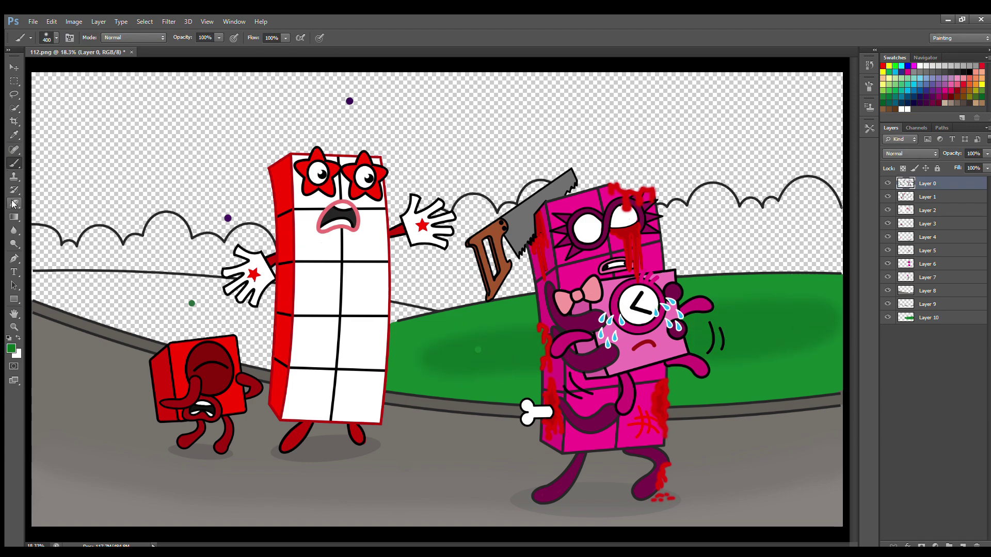
pyautogui.hotkey('alt', ',')
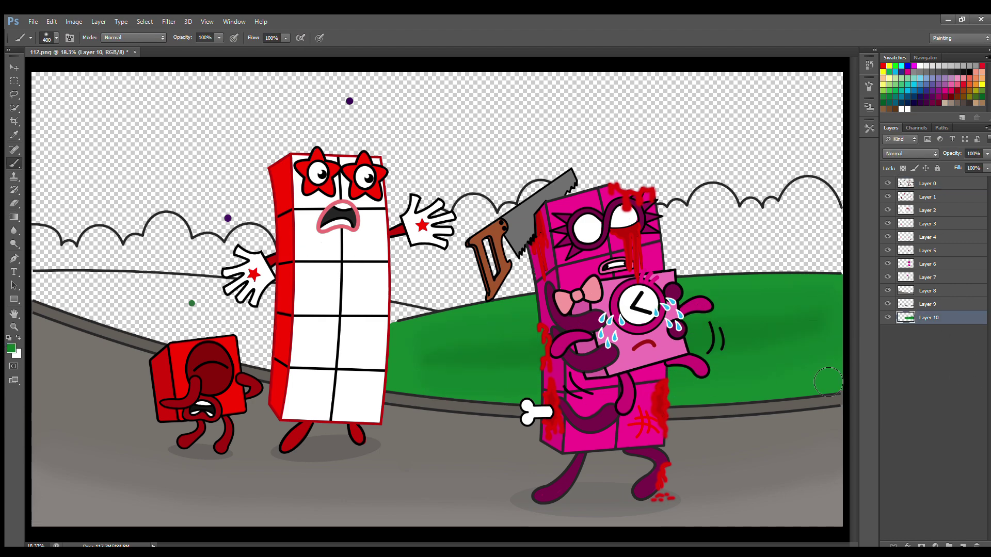
# Add a layer below Layer 10 and paint the hill behind the tall red-edged character a muted dark green.
pyautogui.hotkey('ctrl', 'shift', 'alt', 'n')
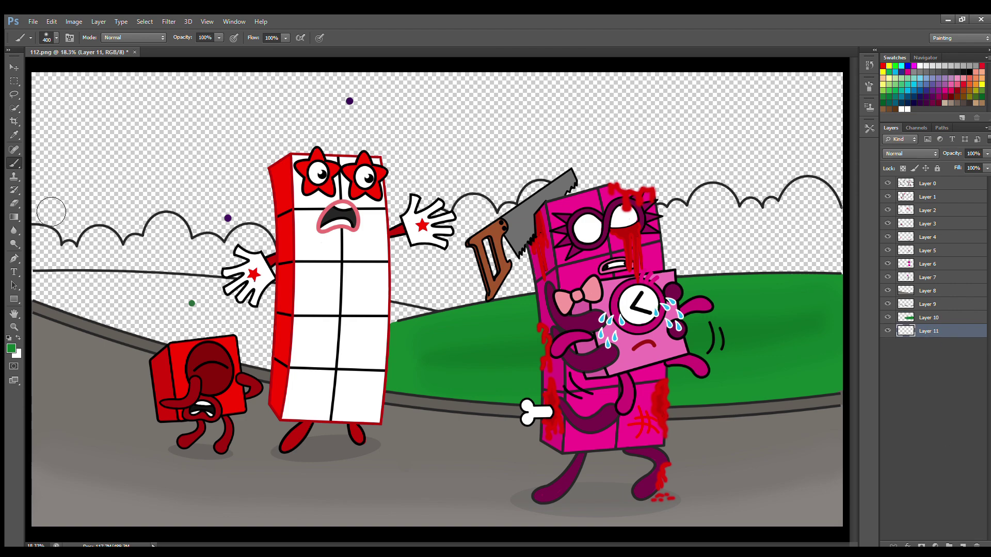
pyautogui.press('[')
pyautogui.press('[')
pyautogui.press('[')
pyautogui.moveTo(36, 282)
pyautogui.mouseDown()
pyautogui.moveTo(415, 314)
pyautogui.moveTo(198, 305)
pyautogui.moveTo(155, 325)
pyautogui.moveTo(240, 368)
pyautogui.mouseUp()
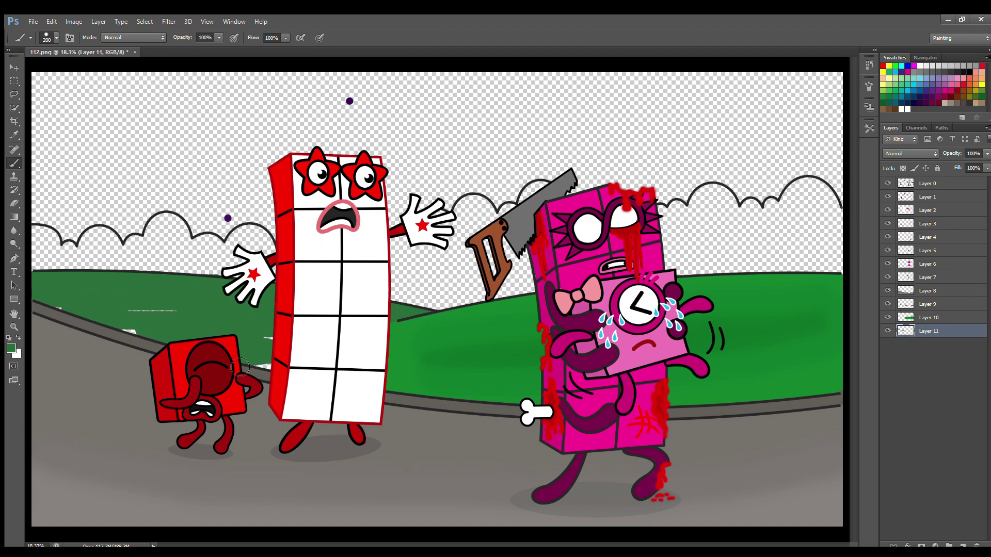
# Add a layer below Layer 11 and fill the whole row of background bushes with bright green inside their outlines.
pyautogui.click(960, 542)
pyautogui.press('i')
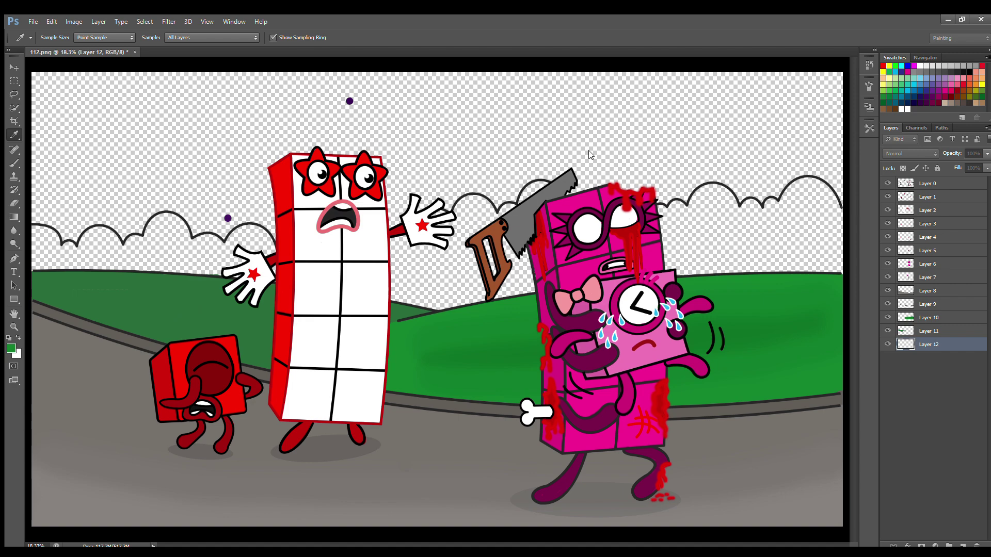
pyautogui.press('b')
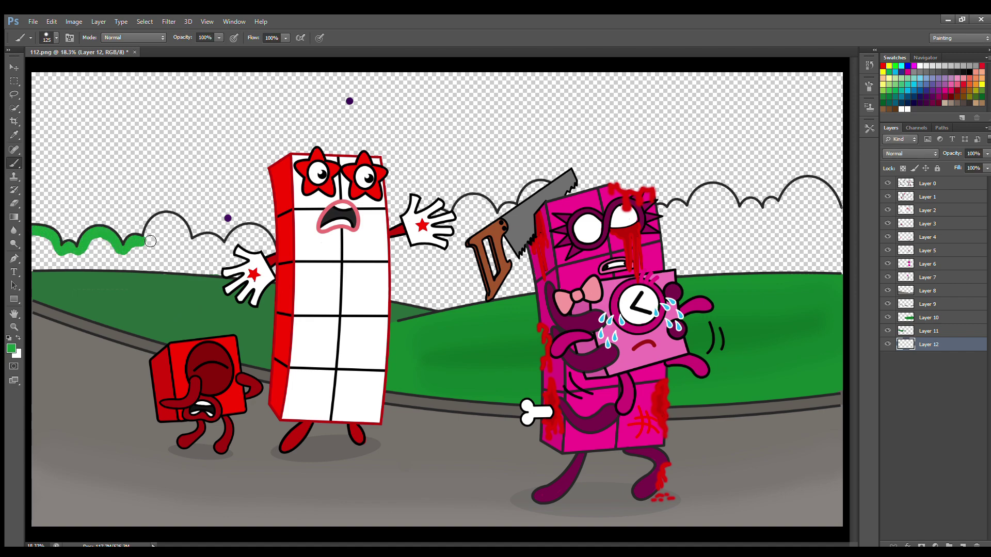
pyautogui.moveTo(150, 241)
pyautogui.mouseDown()
pyautogui.moveTo(176, 222)
pyautogui.moveTo(209, 241)
pyautogui.mouseUp()
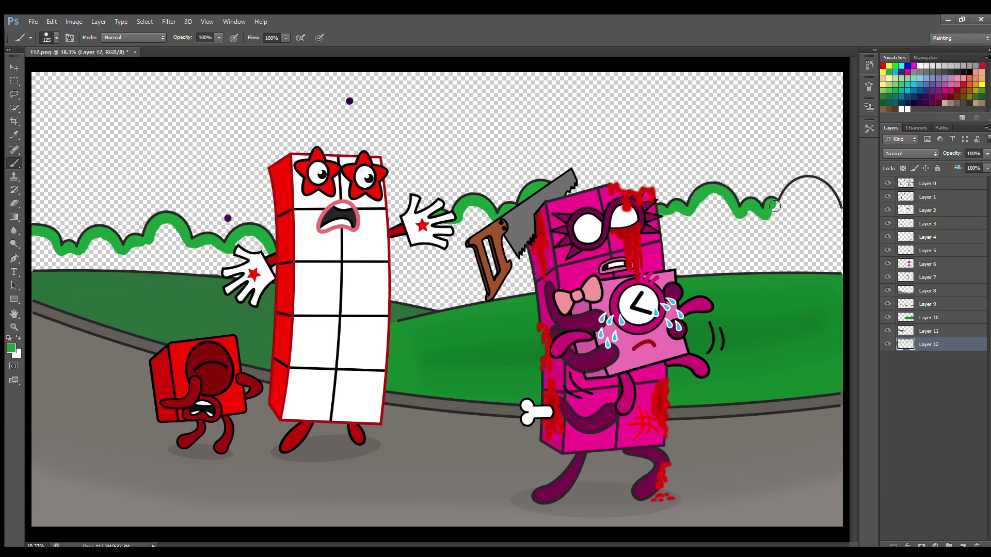
pyautogui.press(']')
pyautogui.press(']')
pyautogui.moveTo(826, 234)
pyautogui.mouseDown()
pyautogui.moveTo(721, 213)
pyautogui.moveTo(773, 243)
pyautogui.moveTo(636, 278)
pyautogui.moveTo(497, 240)
pyautogui.moveTo(459, 242)
pyautogui.moveTo(537, 294)
pyautogui.moveTo(526, 278)
pyautogui.moveTo(445, 260)
pyautogui.moveTo(423, 273)
pyautogui.moveTo(418, 294)
pyautogui.mouseUp()
pyautogui.moveTo(278, 281)
pyautogui.mouseDown()
pyautogui.moveTo(206, 258)
pyautogui.moveTo(57, 248)
pyautogui.moveTo(150, 250)
pyautogui.mouseUp()
# Shade the bushes on Layer 12 with a darker green across their middle and a still darker green along their base.
pyautogui.press('i')
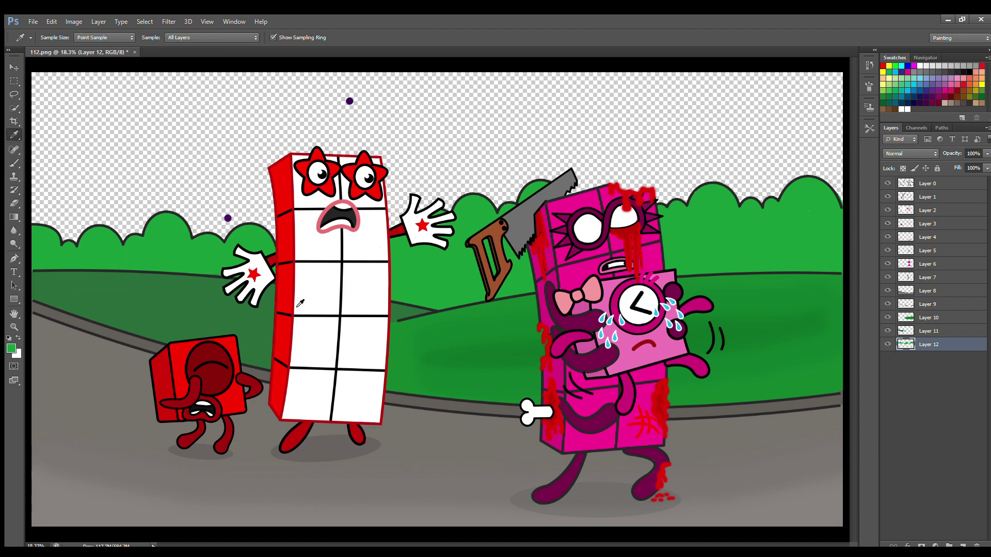
pyautogui.press('b')
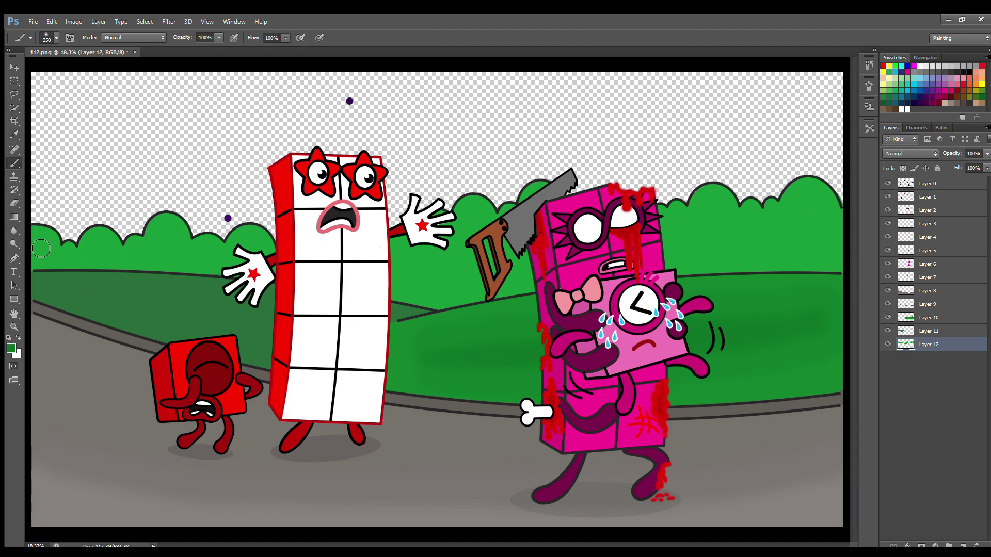
pyautogui.moveTo(47, 253)
pyautogui.mouseDown()
pyautogui.moveTo(150, 258)
pyautogui.moveTo(176, 240)
pyautogui.moveTo(293, 270)
pyautogui.moveTo(410, 253)
pyautogui.moveTo(474, 221)
pyautogui.mouseUp()
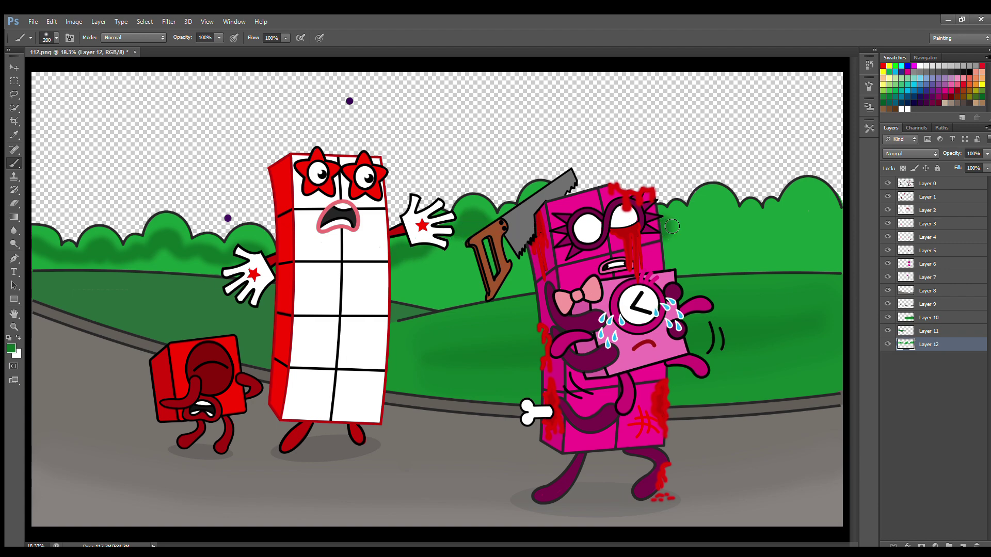
pyautogui.moveTo(707, 213)
pyautogui.mouseDown()
pyautogui.moveTo(818, 225)
pyautogui.moveTo(793, 237)
pyautogui.moveTo(481, 268)
pyautogui.mouseUp()
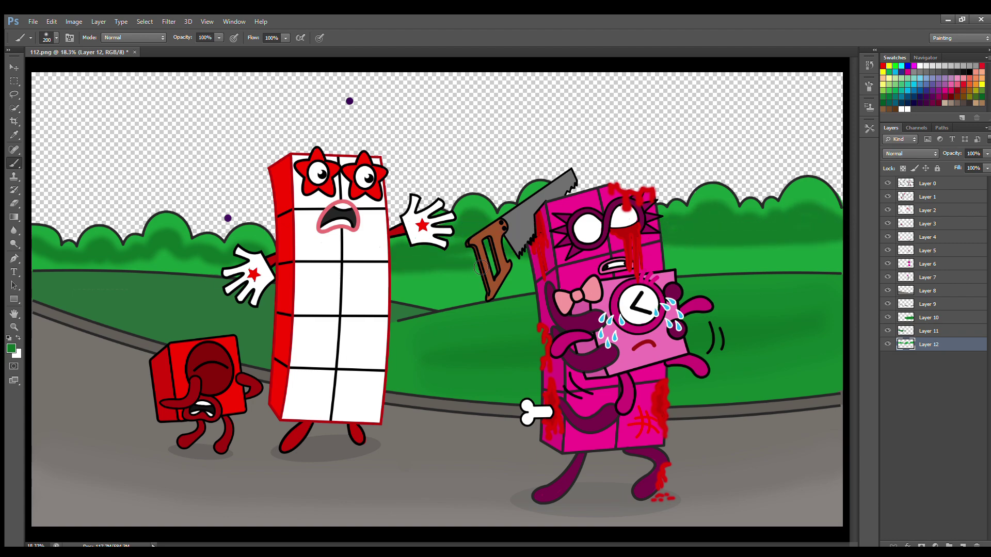
pyautogui.moveTo(45, 260)
pyautogui.mouseDown()
pyautogui.moveTo(35, 258)
pyautogui.moveTo(104, 275)
pyautogui.moveTo(238, 269)
pyautogui.moveTo(443, 289)
pyautogui.moveTo(463, 304)
pyautogui.moveTo(512, 276)
pyautogui.moveTo(774, 240)
pyautogui.moveTo(666, 273)
pyautogui.moveTo(731, 253)
pyautogui.mouseUp()
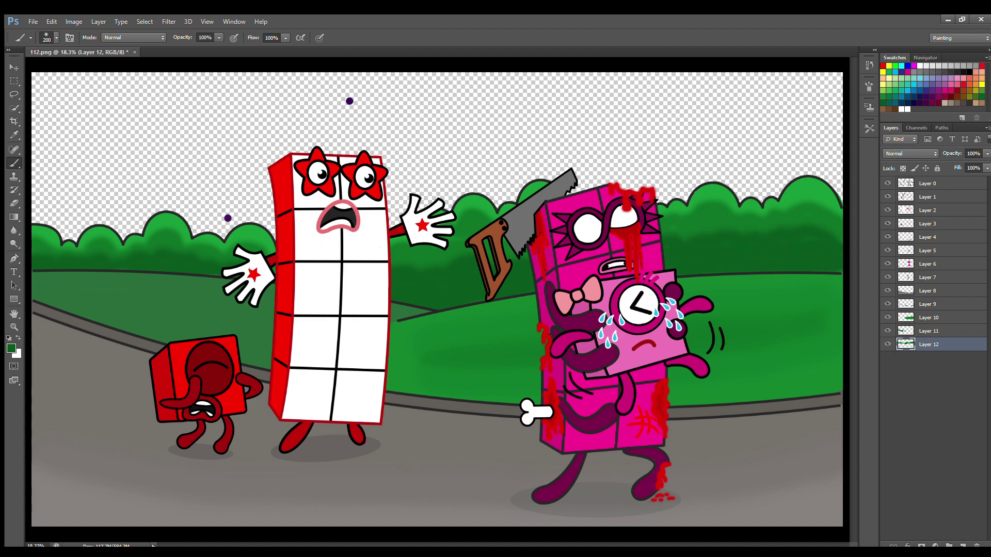
# Add a layer below Layer 12, sample purple from the dot above the bushes, and paint a soft band along the bush tops.
pyautogui.hotkey('ctrl', 'shift', 'alt', 'n')
pyautogui.click(11, 135)
pyautogui.click(228, 218)
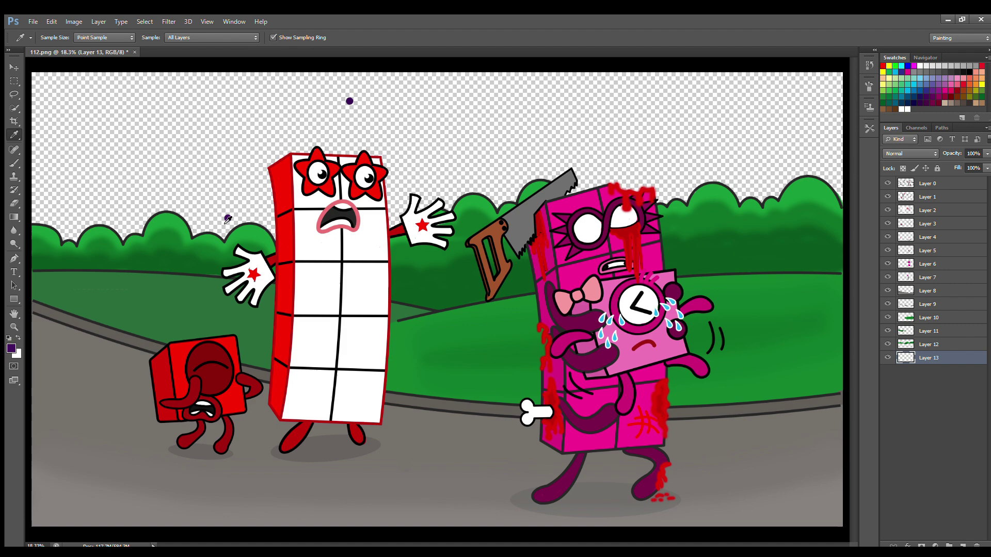
pyautogui.click(14, 162)
pyautogui.moveTo(37, 215)
pyautogui.mouseDown()
pyautogui.moveTo(73, 240)
pyautogui.moveTo(136, 227)
pyautogui.moveTo(364, 232)
pyautogui.moveTo(454, 198)
pyautogui.moveTo(839, 181)
pyautogui.moveTo(640, 180)
pyautogui.mouseUp()
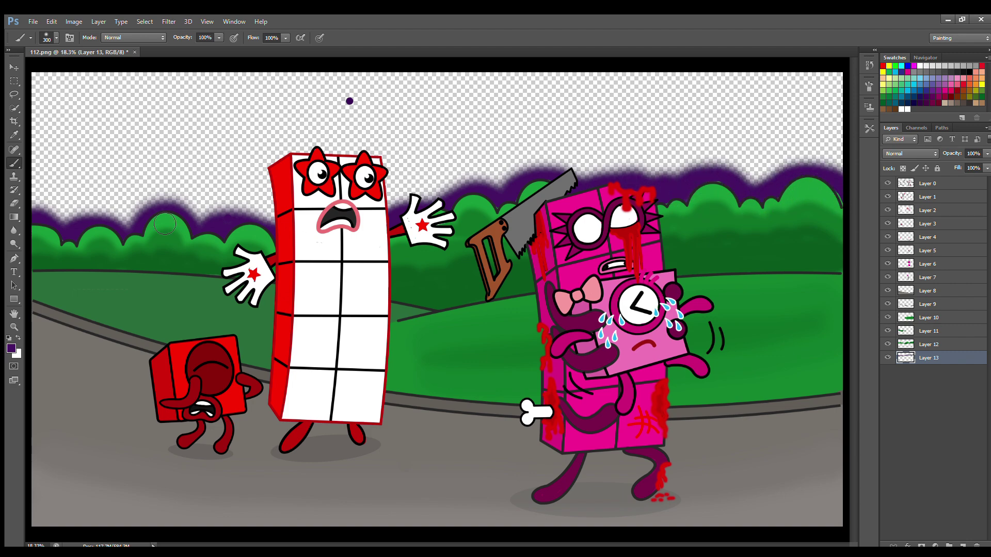
# Add a layer below Layer 13 and paint a wide darker purple band across the middle of the sky.
pyautogui.click(962, 546)
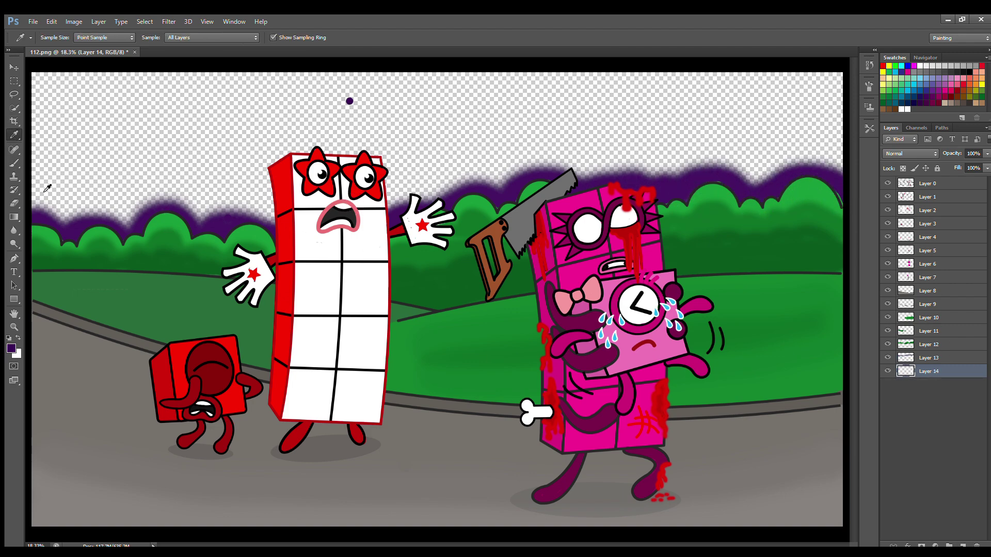
pyautogui.moveTo(62, 95)
pyautogui.mouseDown()
pyautogui.moveTo(149, 83)
pyautogui.moveTo(135, 92)
pyautogui.moveTo(87, 208)
pyautogui.moveTo(289, 217)
pyautogui.moveTo(52, 189)
pyautogui.moveTo(57, 199)
pyautogui.moveTo(485, 191)
pyautogui.moveTo(594, 165)
pyautogui.moveTo(711, 179)
pyautogui.moveTo(826, 134)
pyautogui.moveTo(258, 150)
pyautogui.moveTo(599, 192)
pyautogui.mouseUp()
pyautogui.press(']')
pyautogui.press(']')
# Add a layer below Layer 14 and fill the top of the sky with the darkest purple.
pyautogui.click(963, 545)
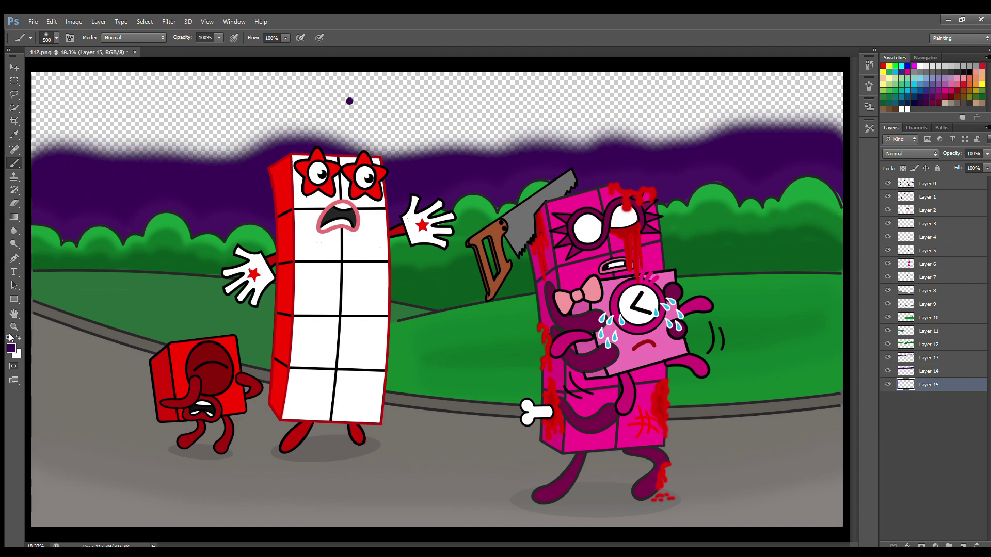
pyautogui.press('i')
pyautogui.press('b')
pyautogui.moveTo(51, 103)
pyautogui.mouseDown()
pyautogui.moveTo(98, 165)
pyautogui.moveTo(289, 129)
pyautogui.moveTo(691, 140)
pyautogui.moveTo(315, 114)
pyautogui.moveTo(751, 106)
pyautogui.moveTo(653, 113)
pyautogui.mouseUp()
pyautogui.moveTo(832, 101)
pyautogui.mouseDown()
pyautogui.moveTo(385, 113)
pyautogui.moveTo(779, 99)
pyautogui.mouseUp()
# Select Layer 12 with the bushes and switch to the Eraser.
pyautogui.click(929, 344)
pyautogui.press('e')
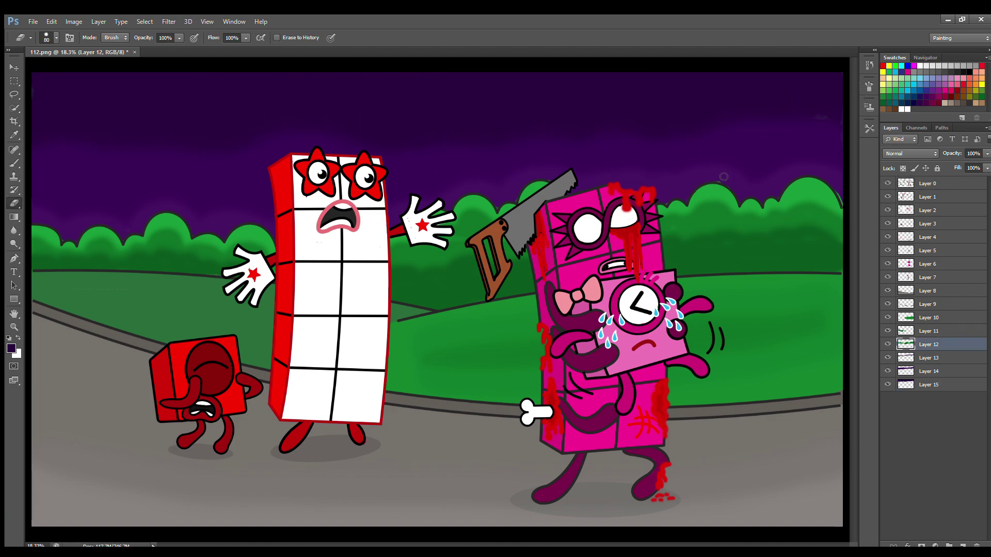